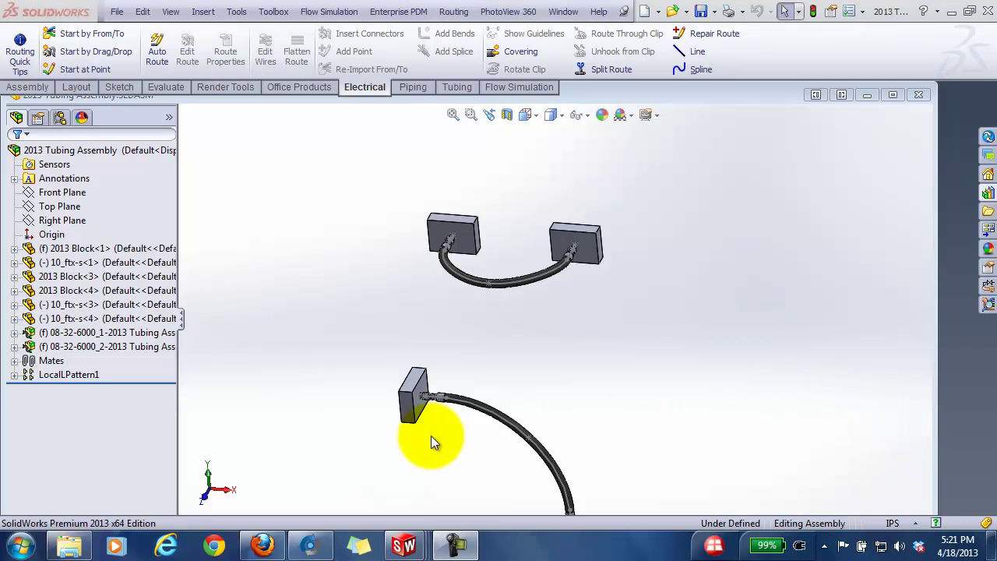
- Orbit the hose model and select two fitting edges to check the gap between them
middle_click_drag(435, 442, 481, 444)
scroll(474, 429, "down", 6)
scroll(459, 362, "down", 5)
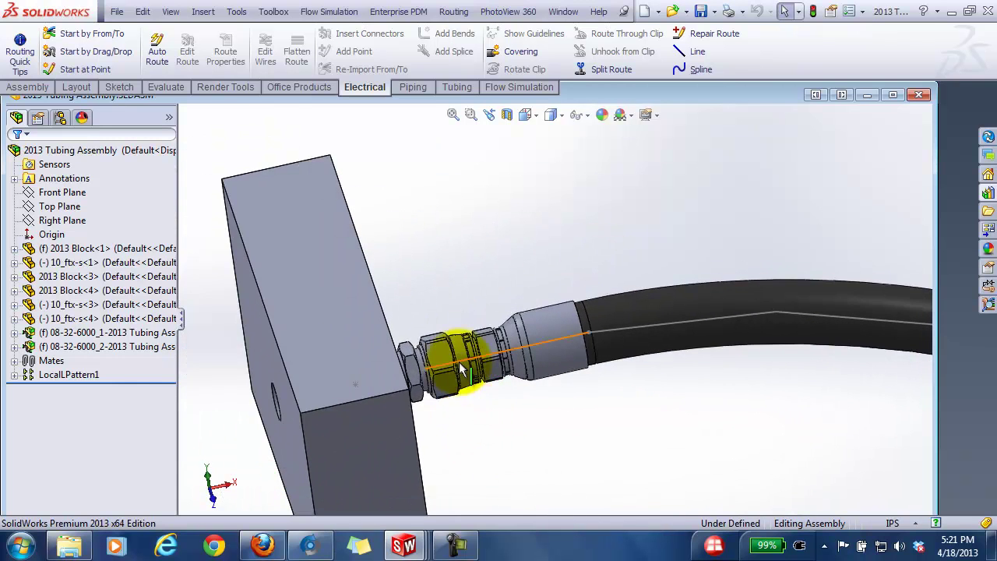
scroll(459, 362, "down", 4)
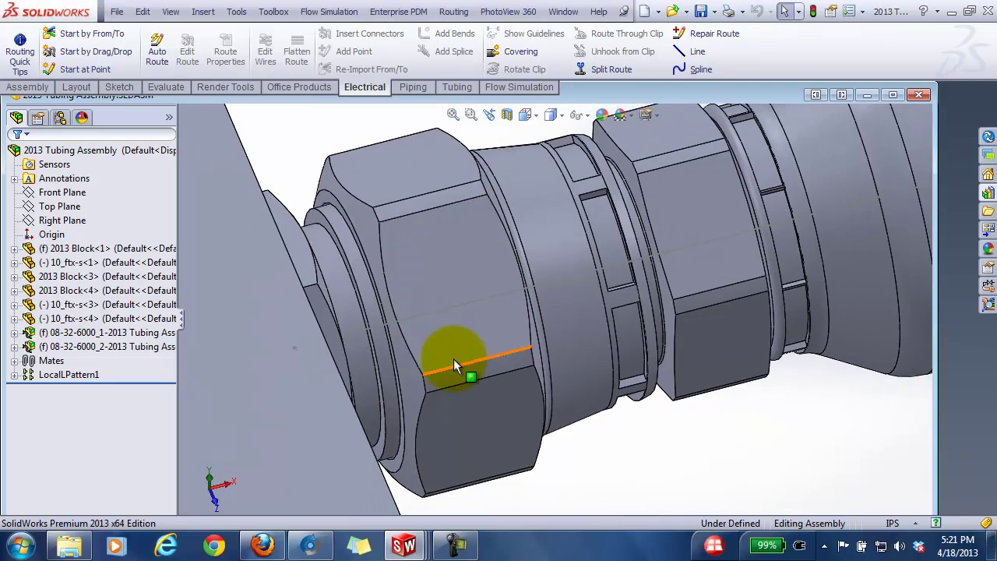
scroll(396, 198, "down", 3)
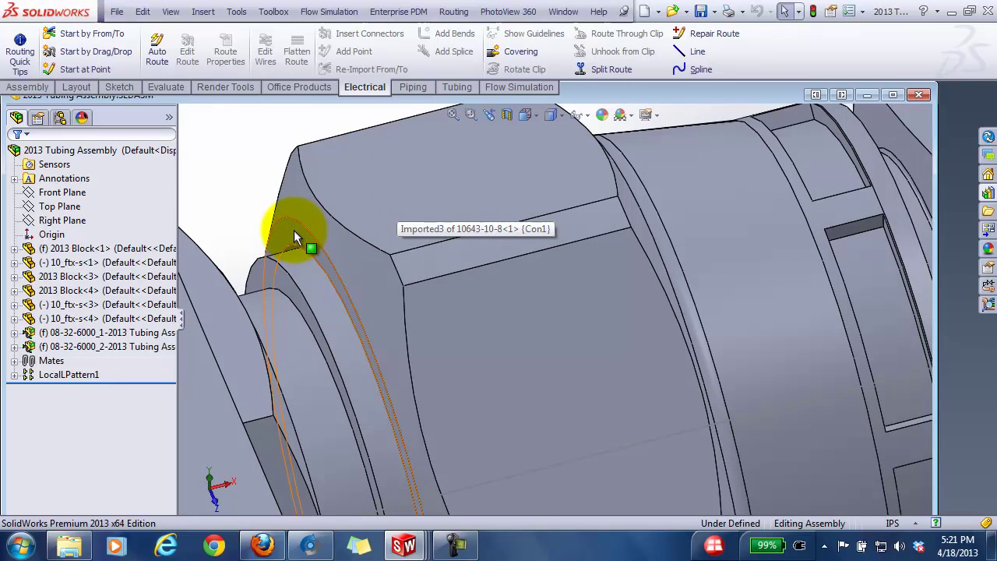
left_click(294, 230)
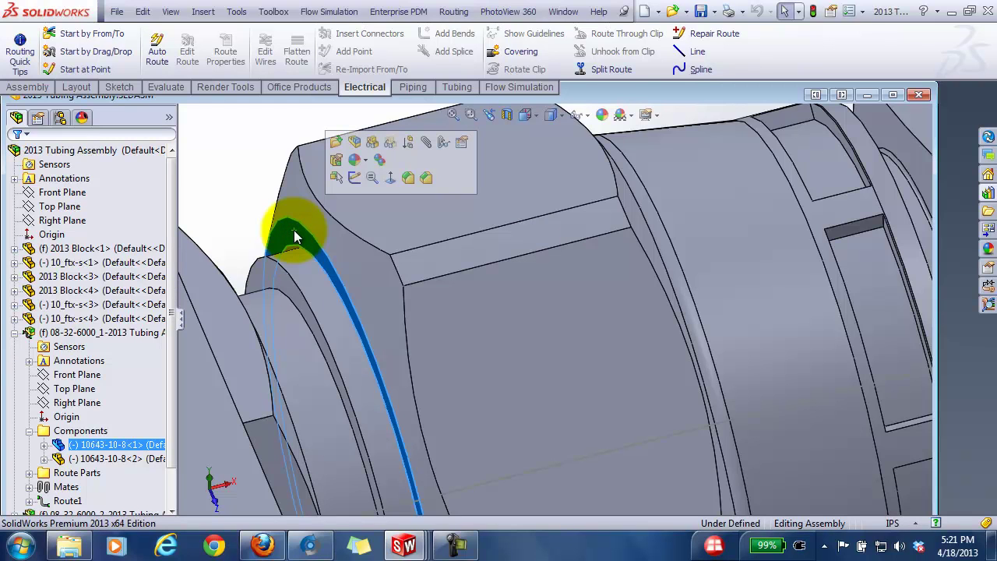
left_click(258, 271, "ctrl")
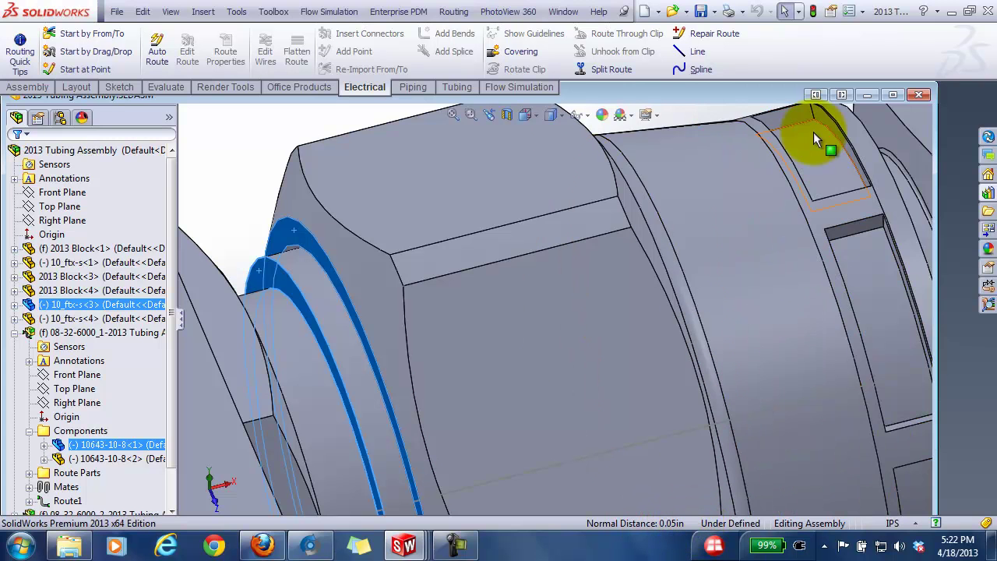
left_click(684, 114)
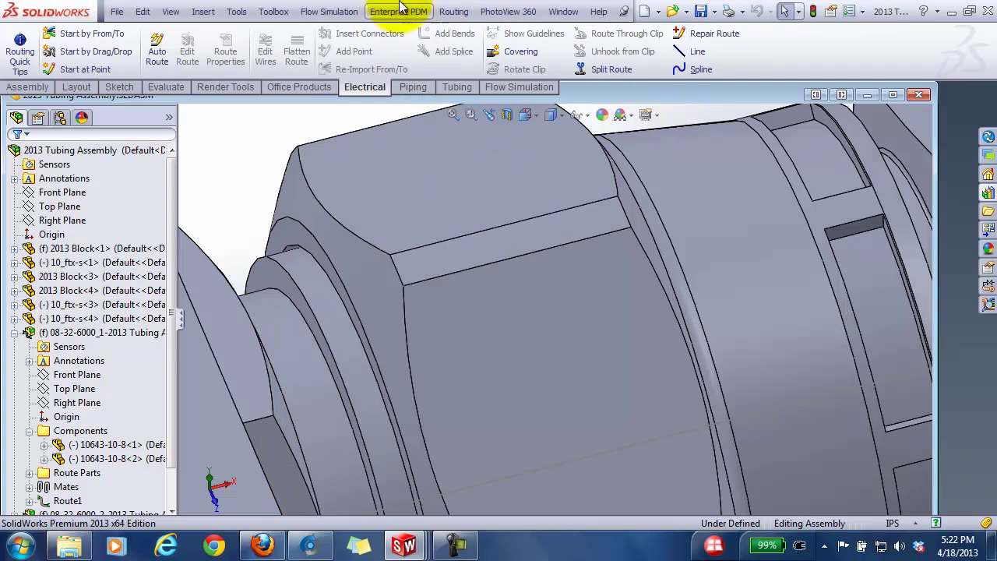
- Switch to the Dummy assembly window and edit its Distance1 mate
left_click(562, 11)
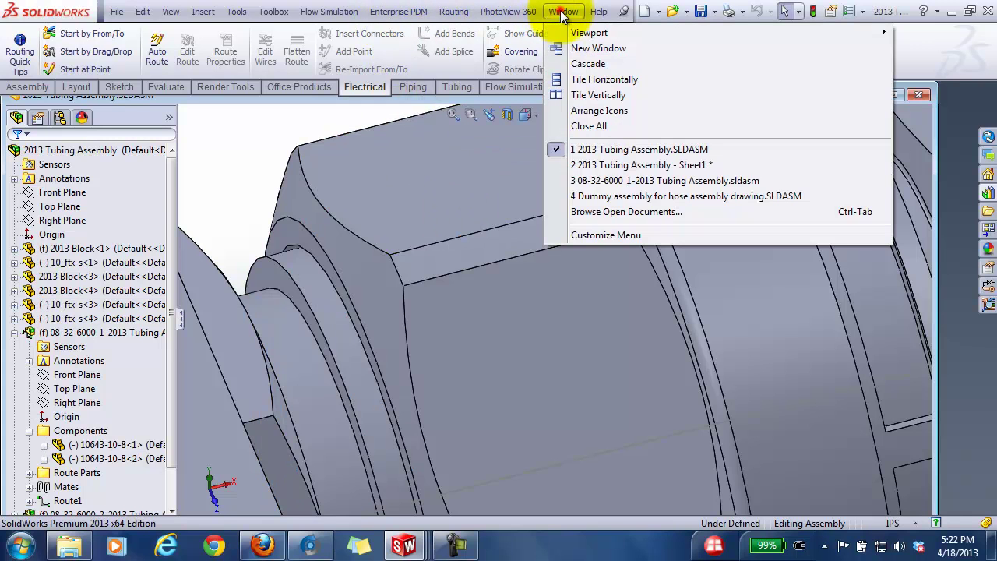
left_click(609, 198)
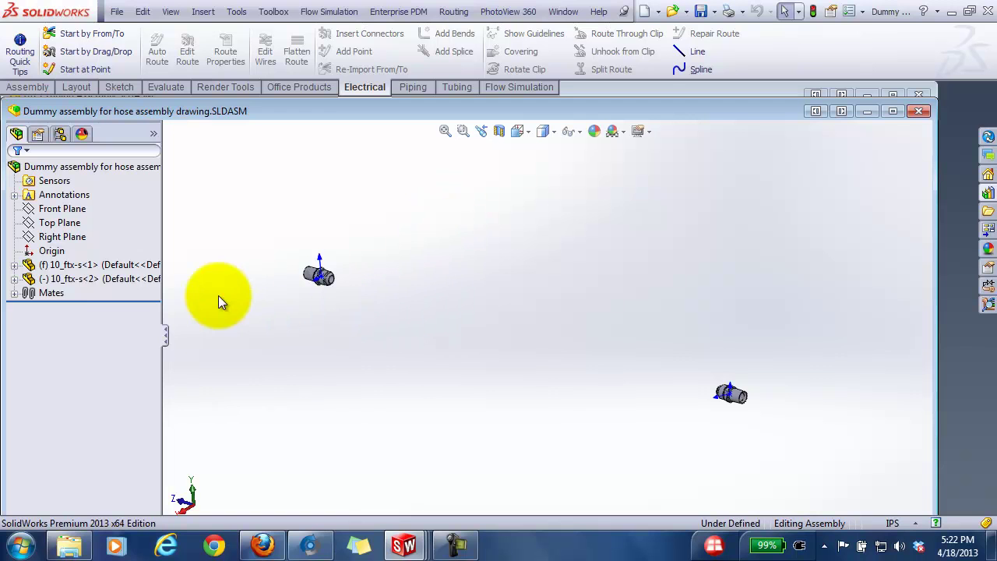
left_click(14, 293)
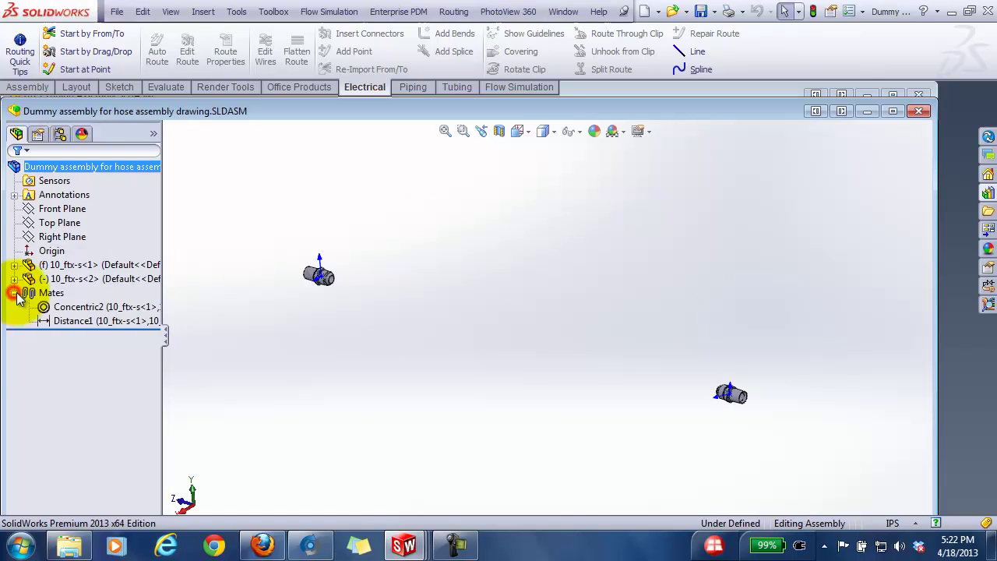
right_click(99, 322)
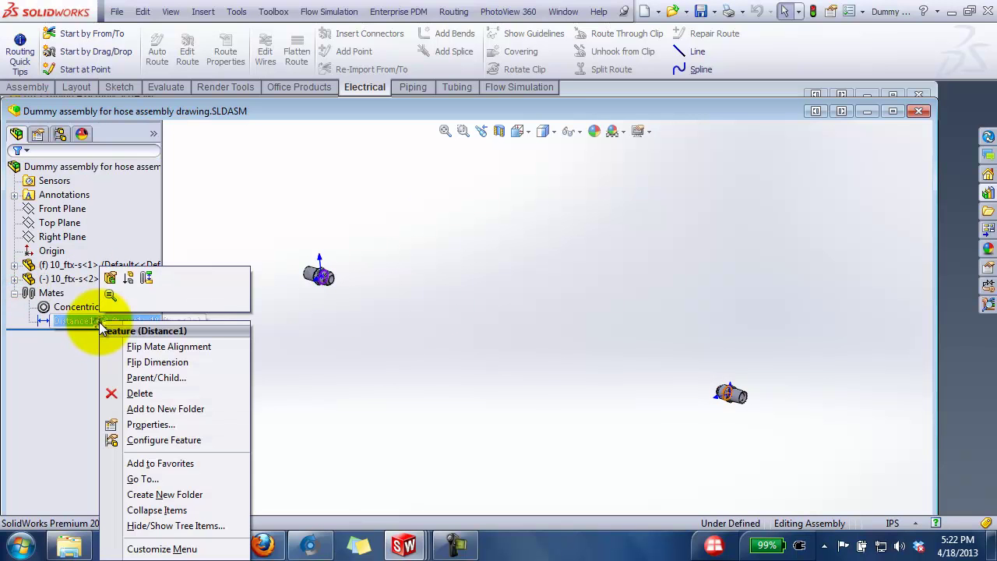
left_click(111, 281)
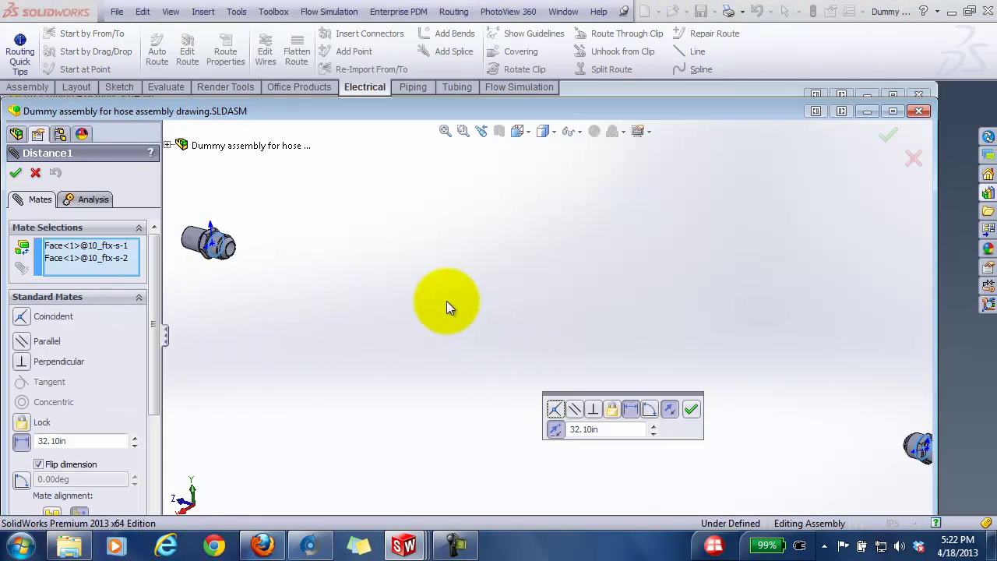
- Keep the Distance1 mate at 32.10in and re-apply it
key("f")
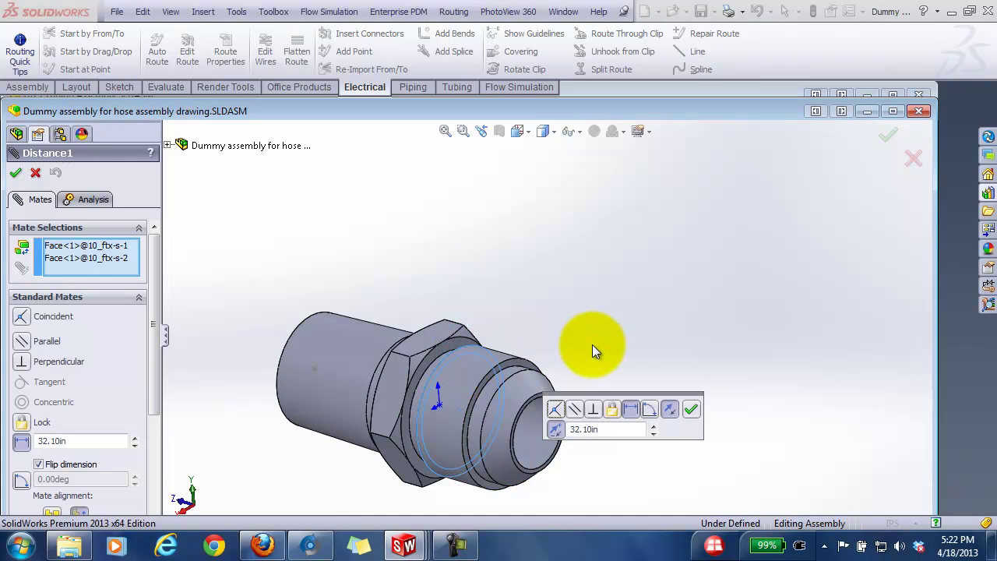
scroll(592, 344, "up", 5)
scroll(579, 357, "up", 4)
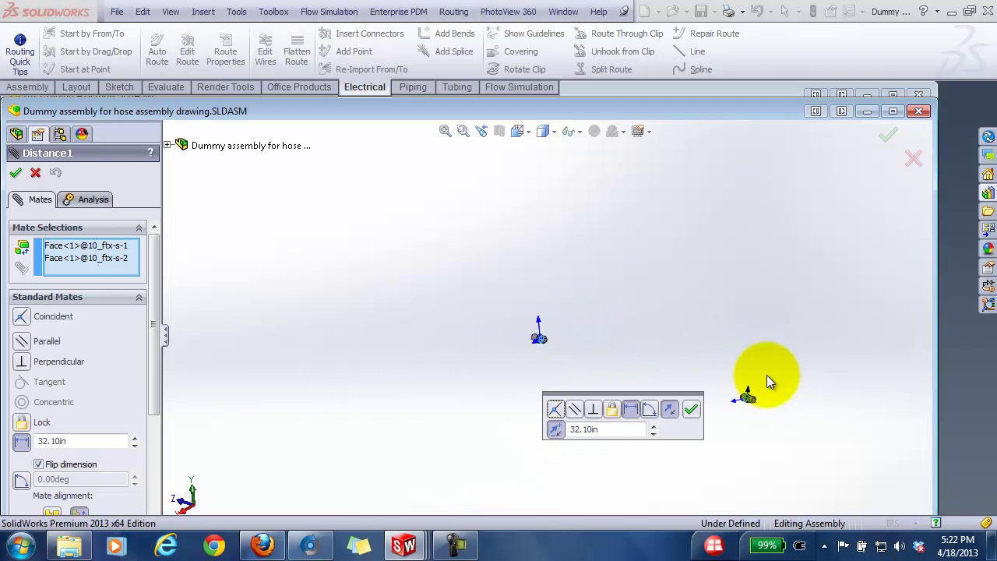
scroll(712, 367, "down", 5)
scroll(598, 374, "up", 3)
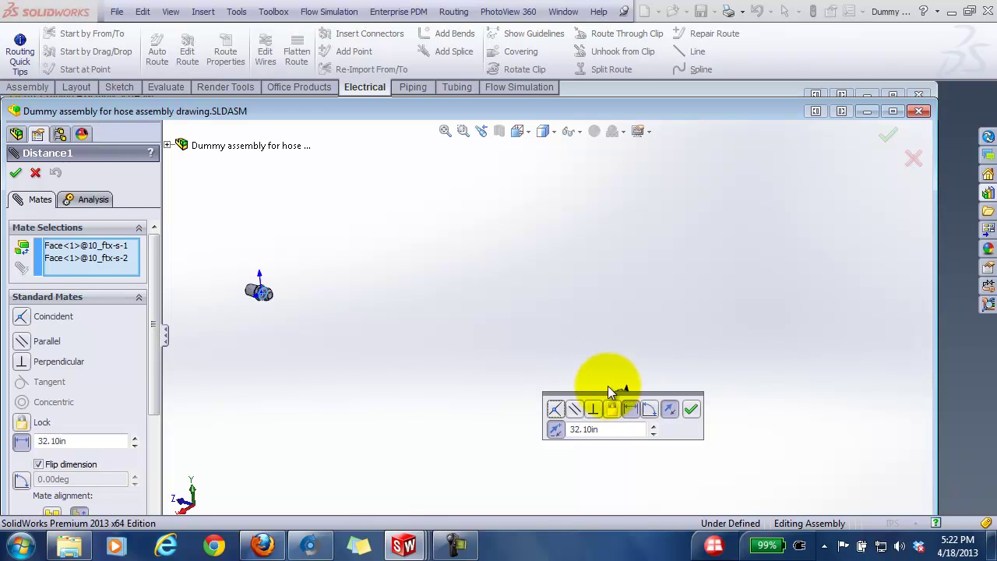
scroll(558, 352, "down", 7)
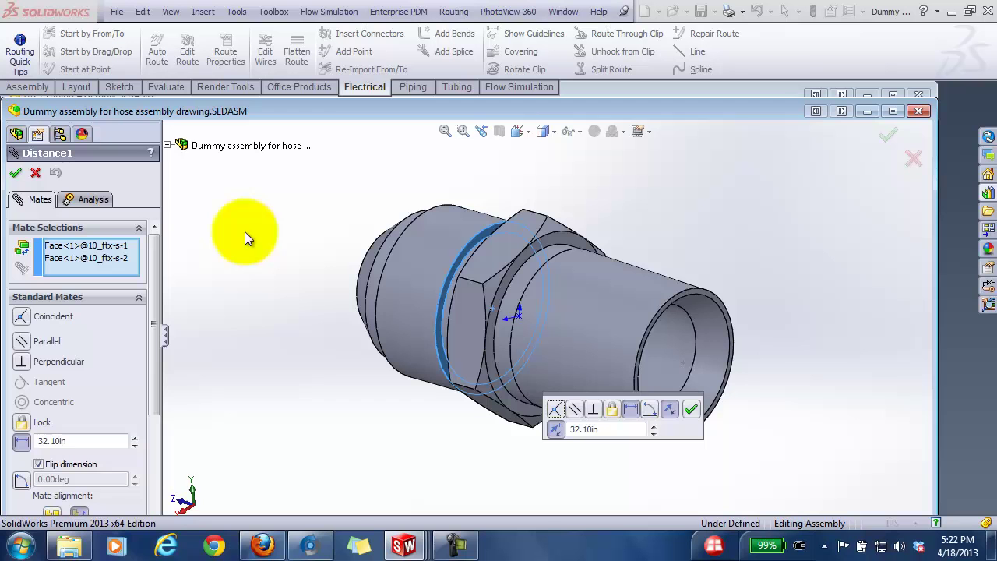
left_click(15, 173)
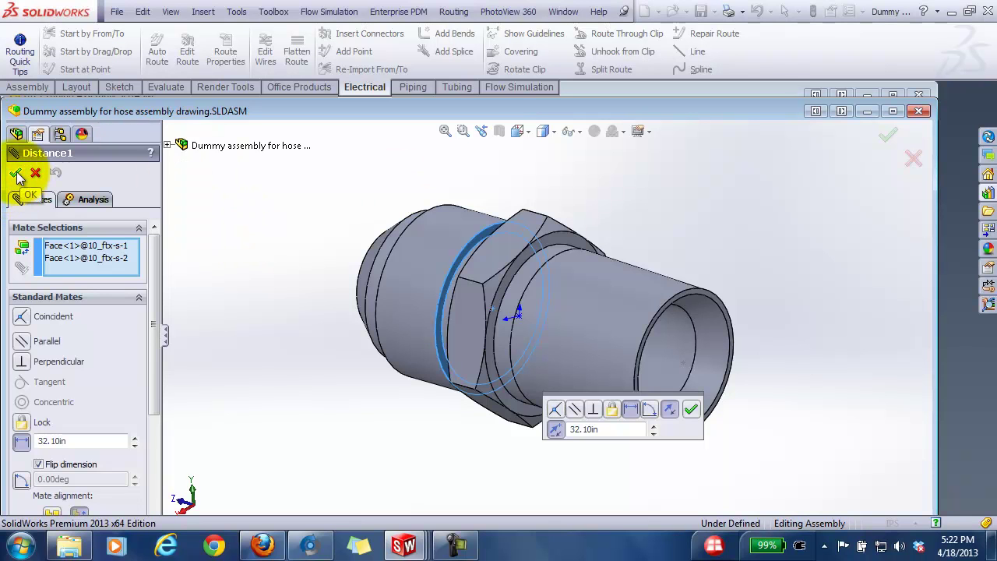
left_click(35, 172)
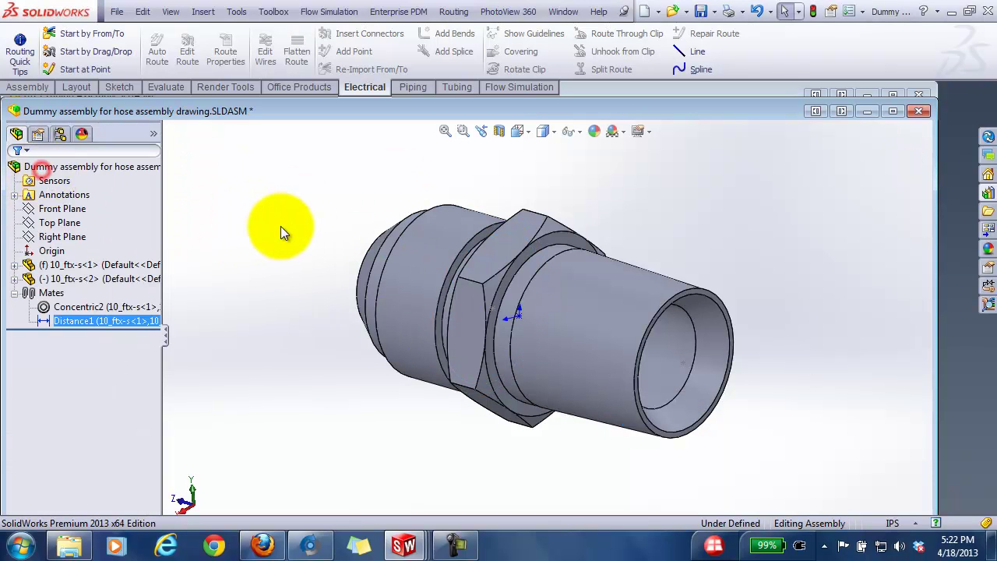
- Insert the 08-32-6000 standard flexible tube, connecting it to the left and right fittings
key("f")
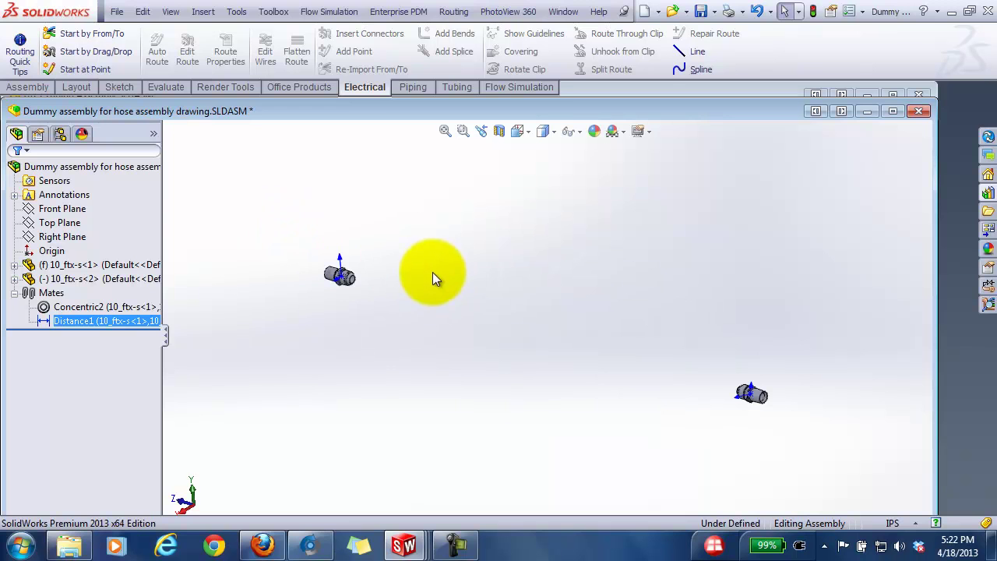
middle_click_drag(432, 295, 455, 278)
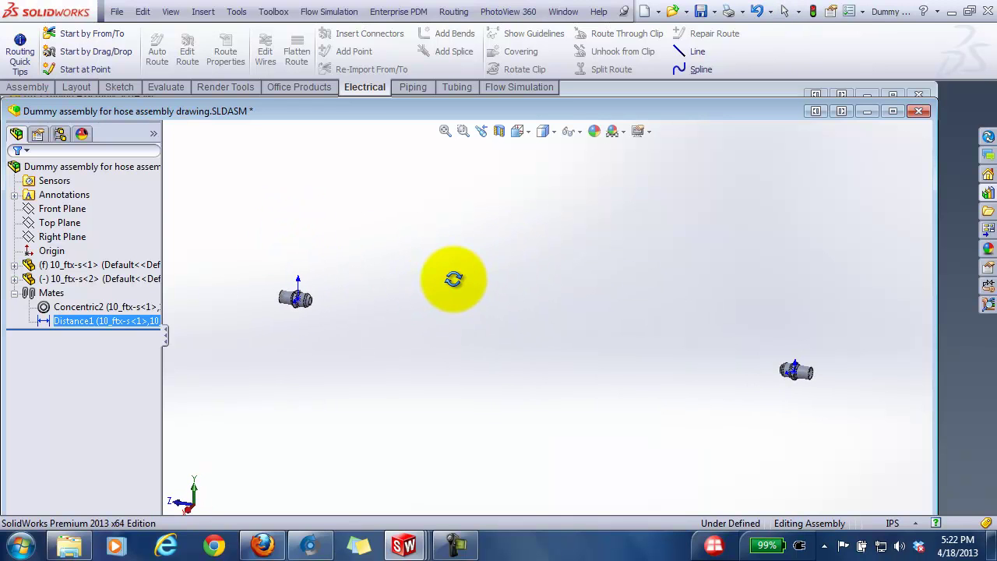
left_click(458, 12)
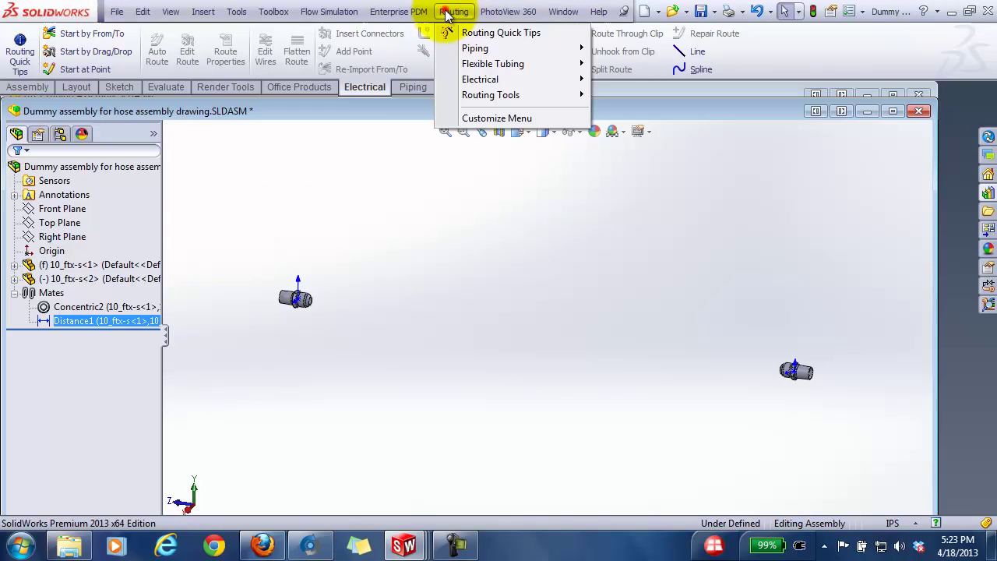
mouse_move(484, 66)
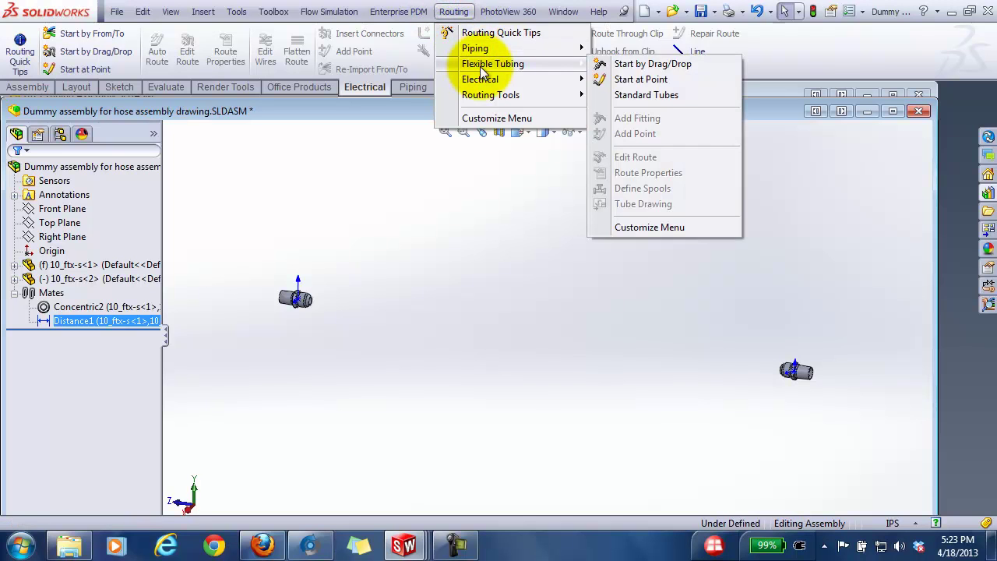
left_click(632, 95)
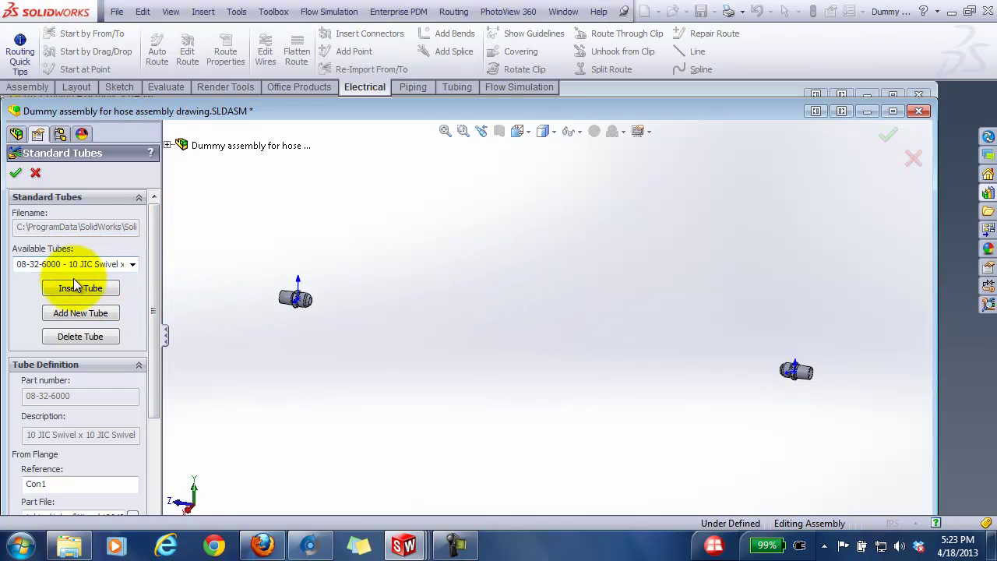
left_click(77, 287)
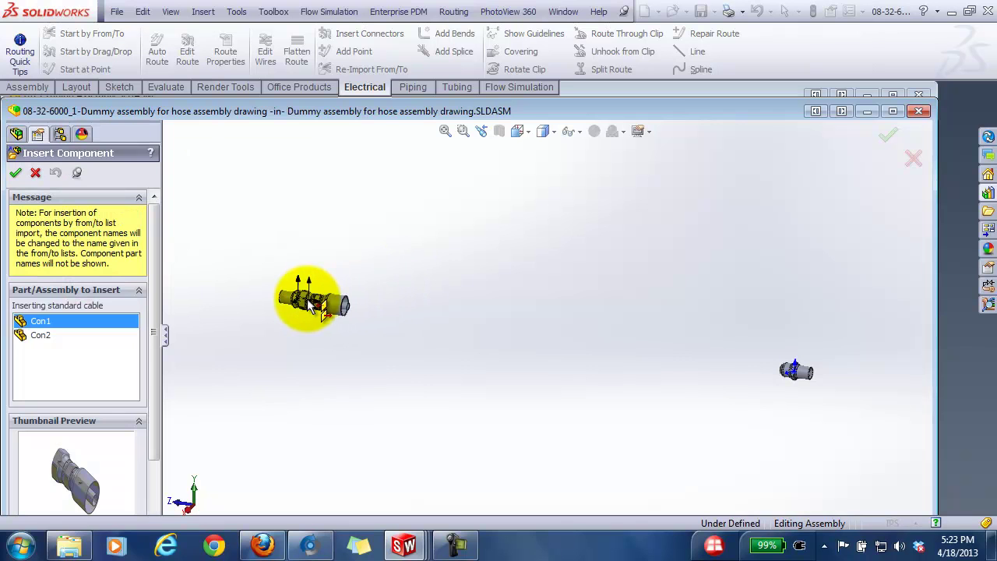
left_click(312, 303)
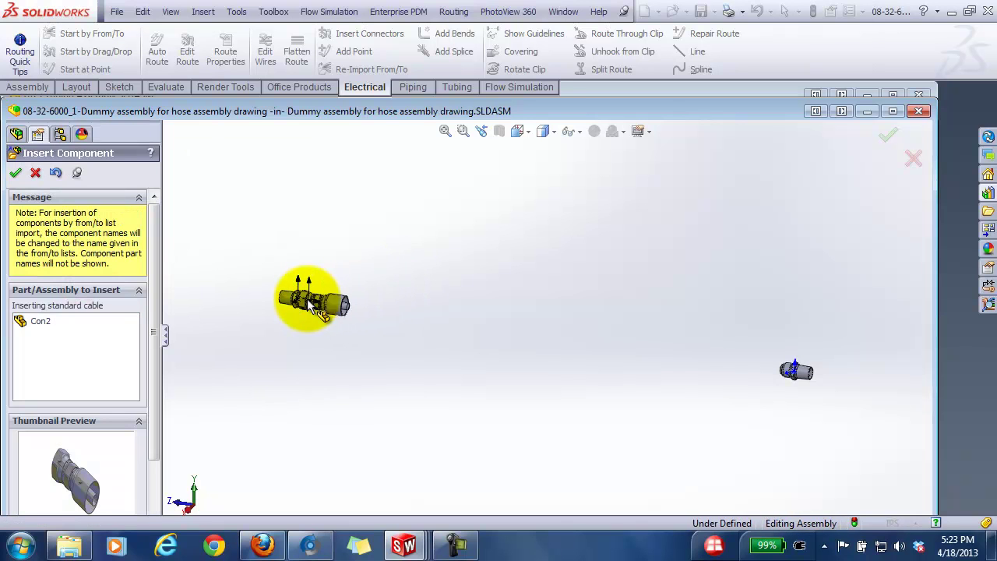
left_click(785, 369)
- Accept the automatic route, confirm its 26.00in length, and return to the top-level assembly
left_click(539, 274)
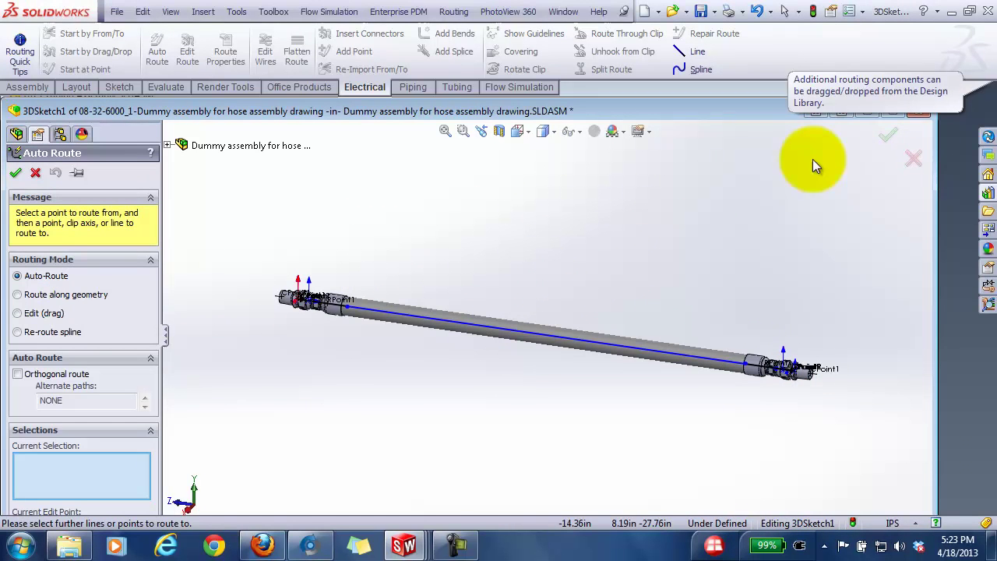
left_click(889, 135)
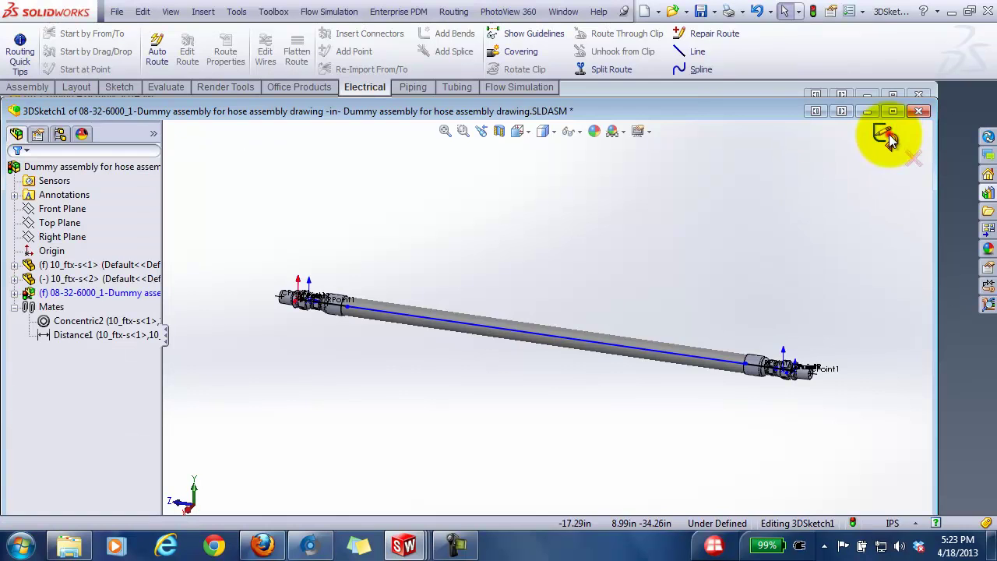
left_click(889, 136)
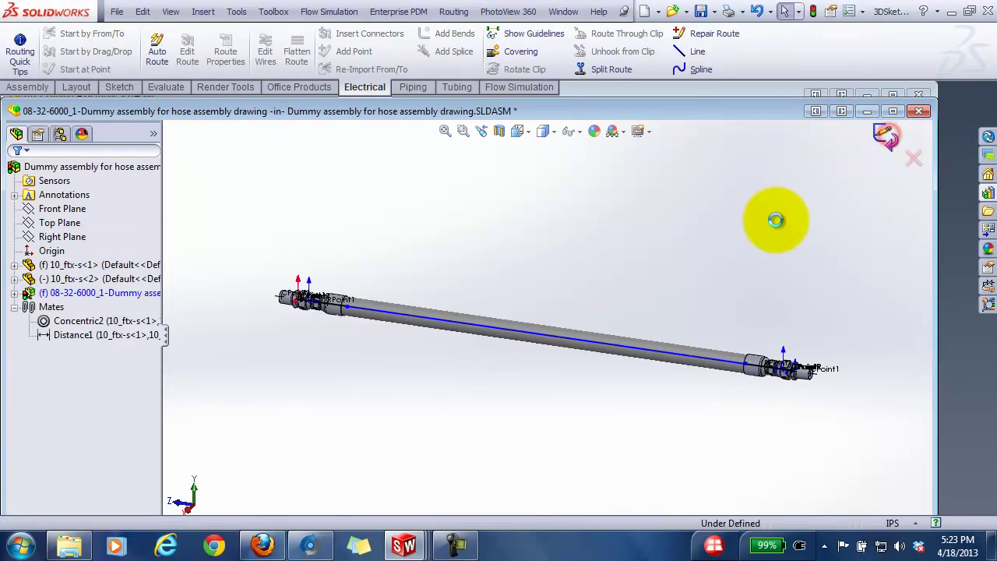
left_click(580, 345)
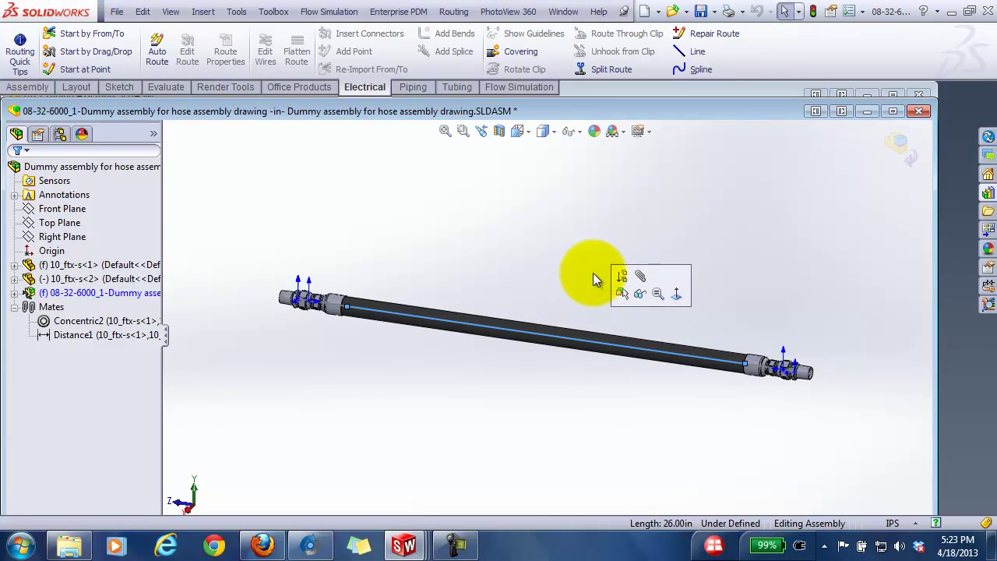
key("z")
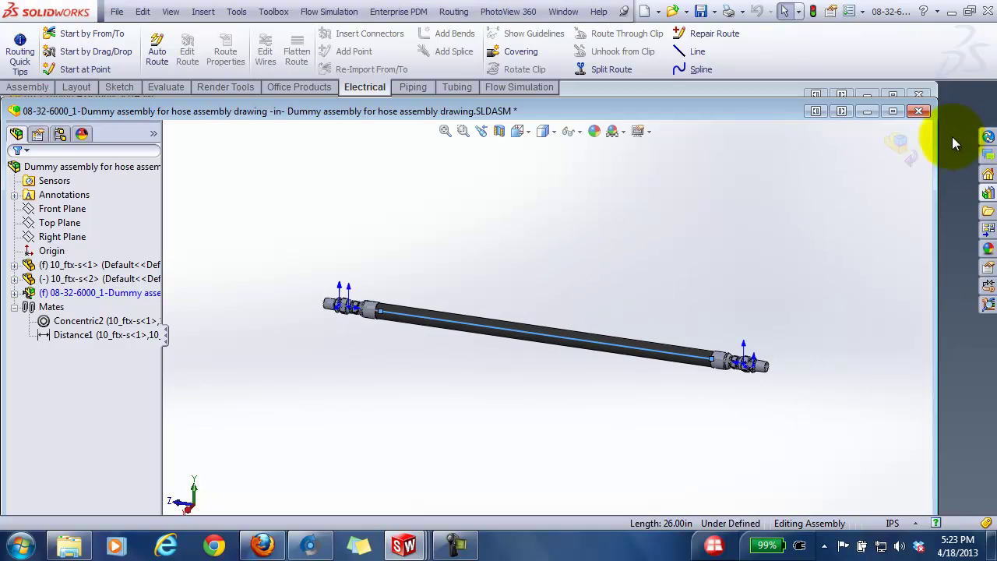
left_click(900, 144)
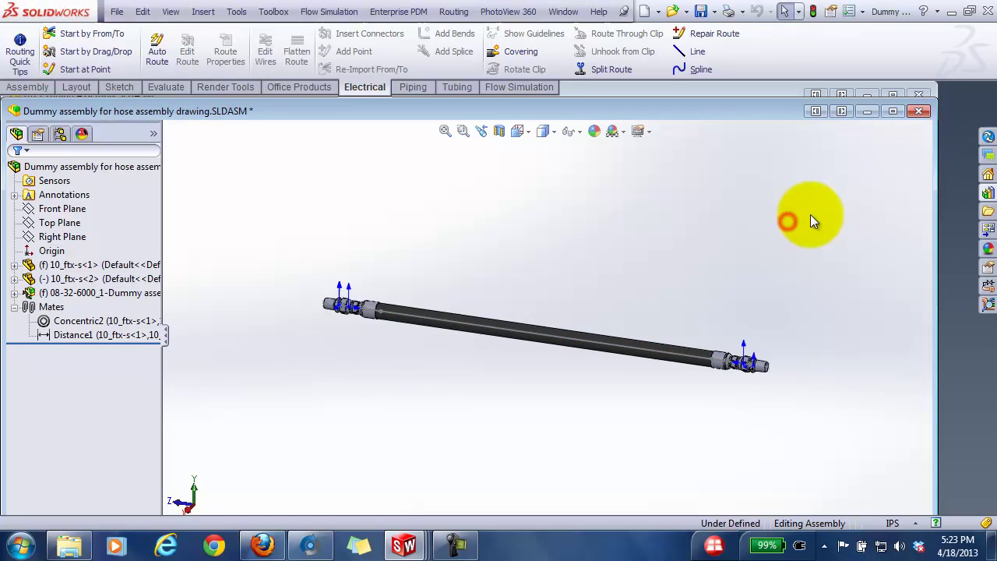
- Include both 10643-10-8 fittings of the routed subassembly in the BOM
left_click(893, 113)
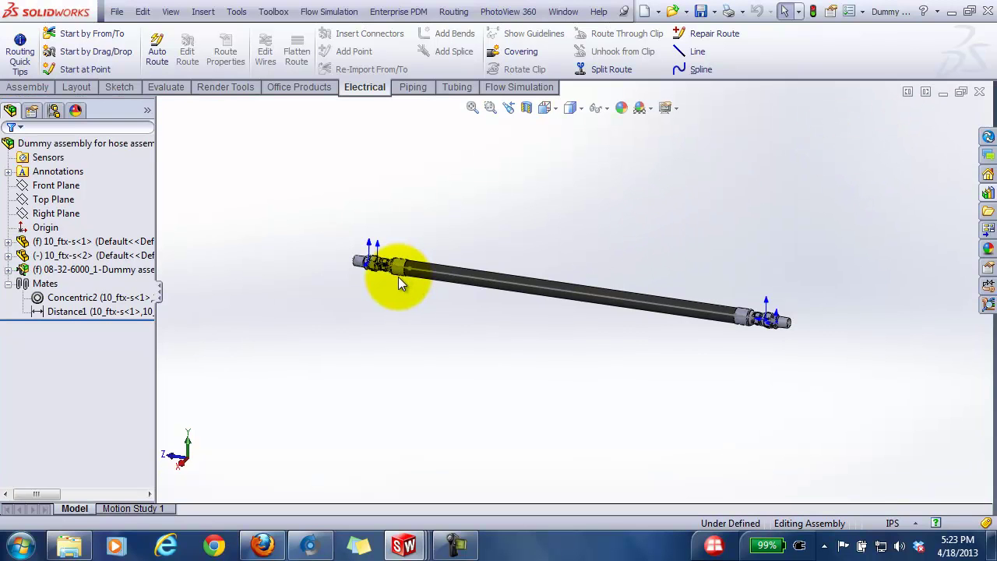
left_click(78, 299)
left_click(8, 270)
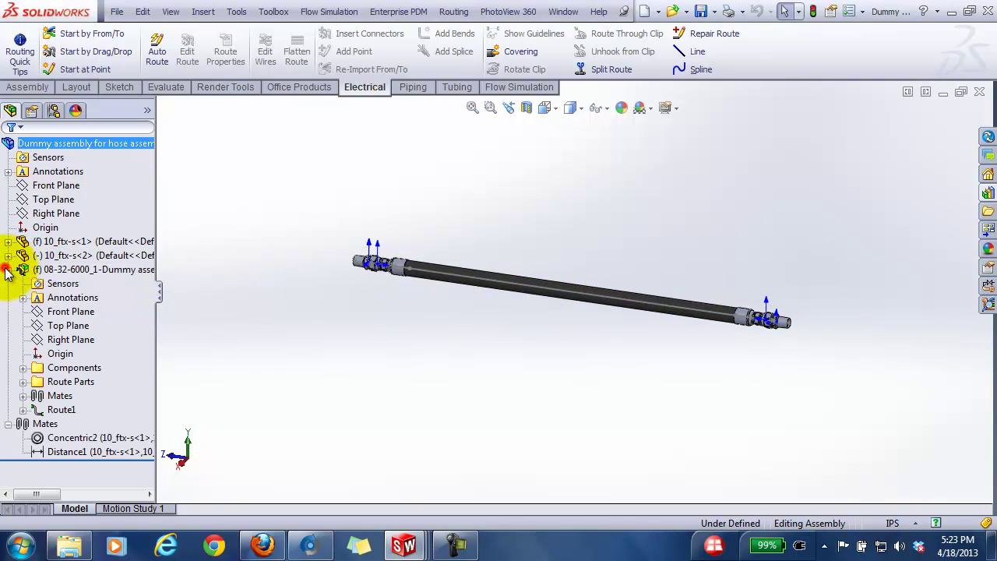
left_click(24, 368)
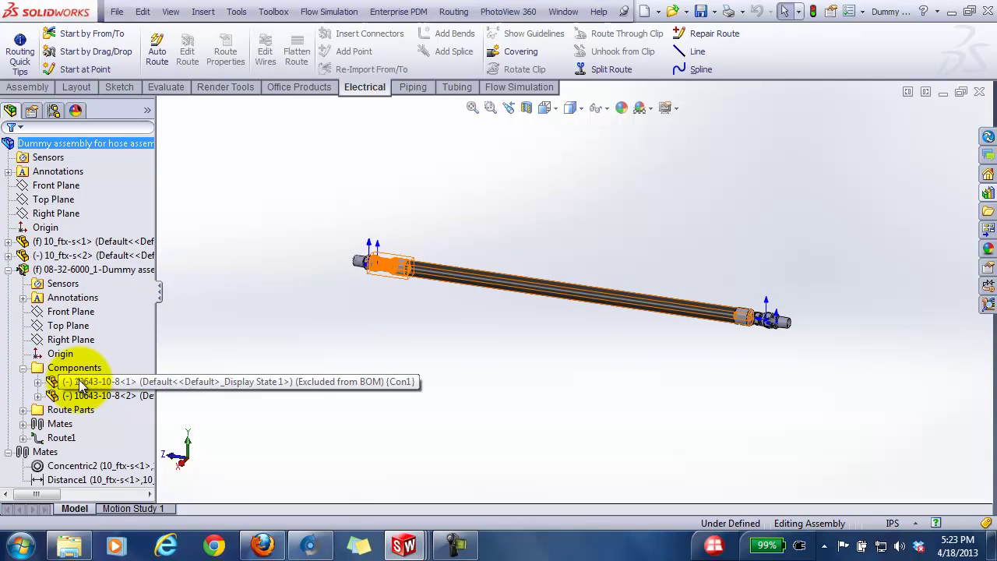
right_click(81, 382)
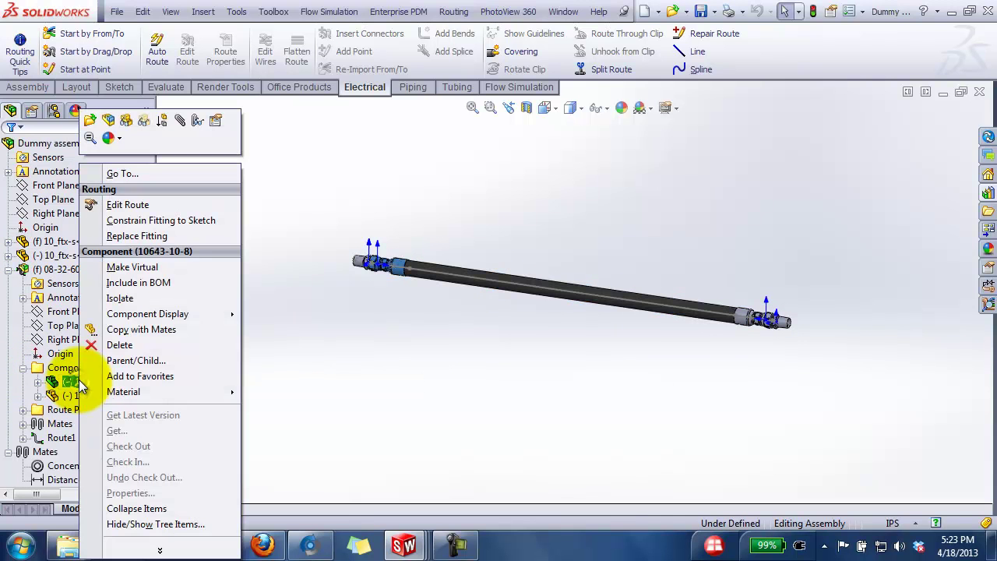
left_click(140, 282)
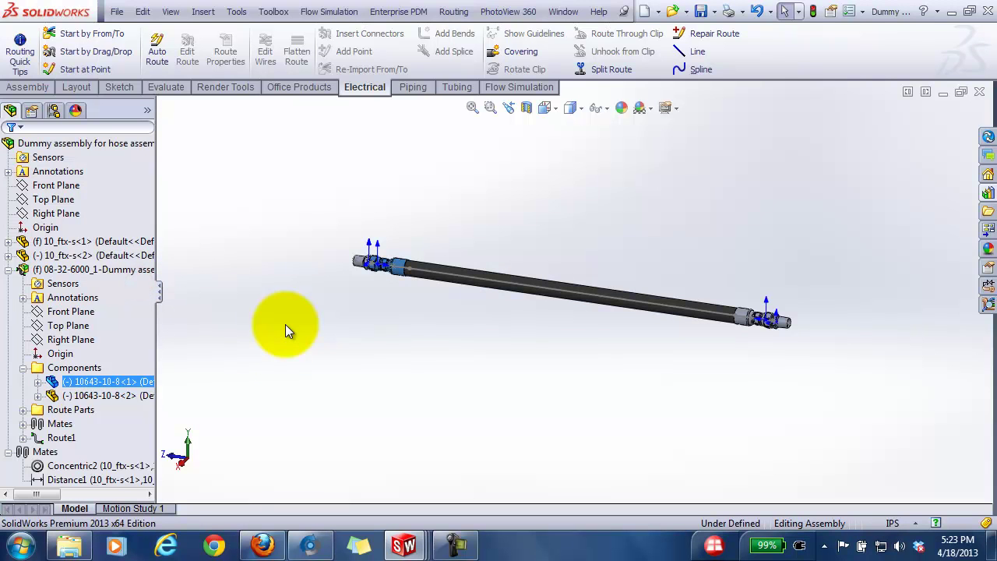
right_click(97, 399)
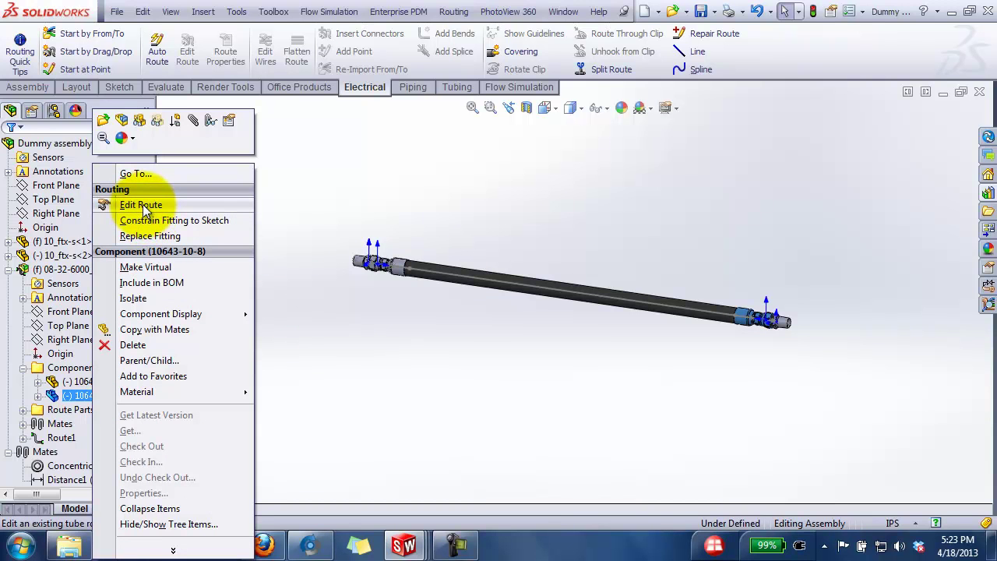
left_click(155, 282)
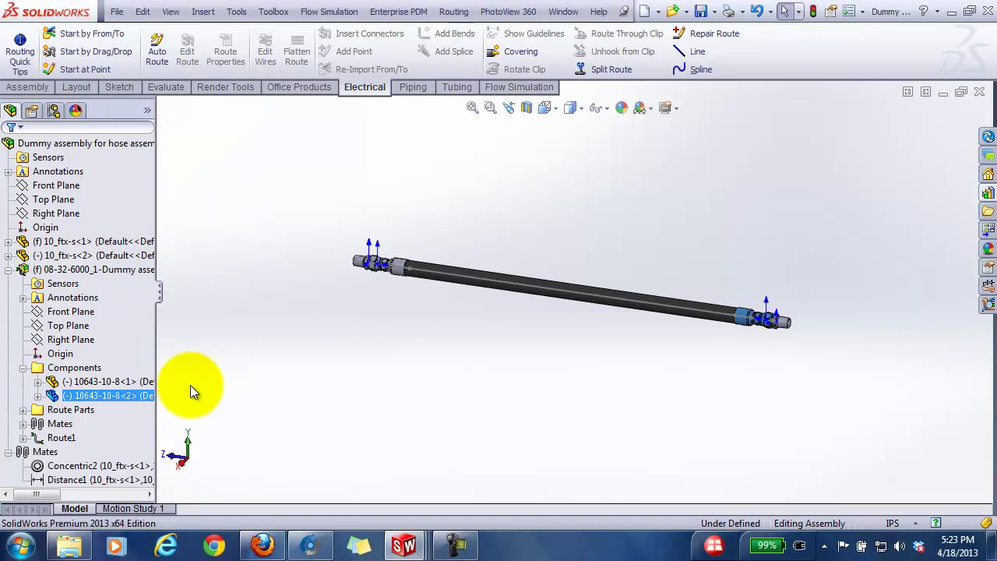
- Include the hose part from the Route Parts folder in the BOM
left_click(23, 409)
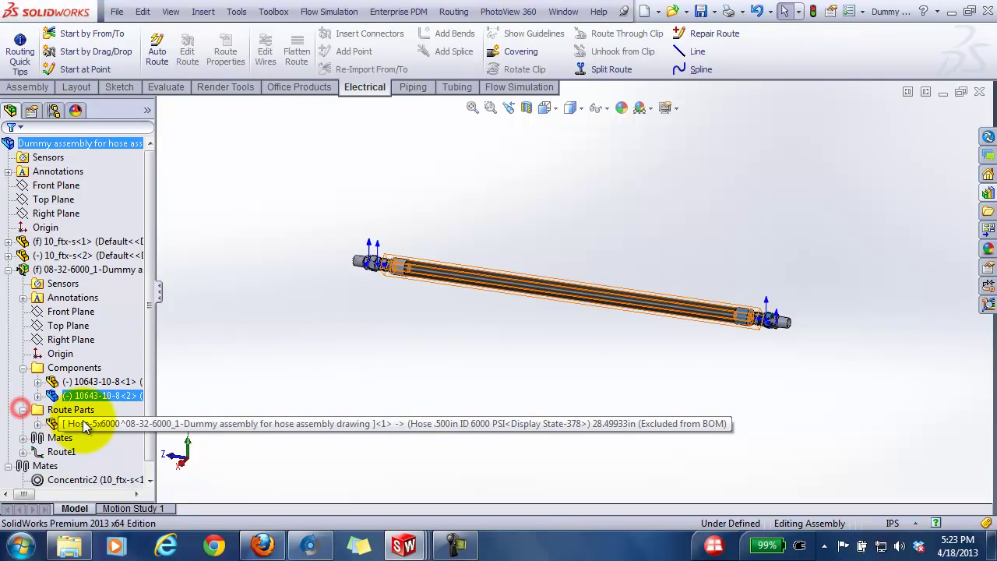
right_click(85, 426)
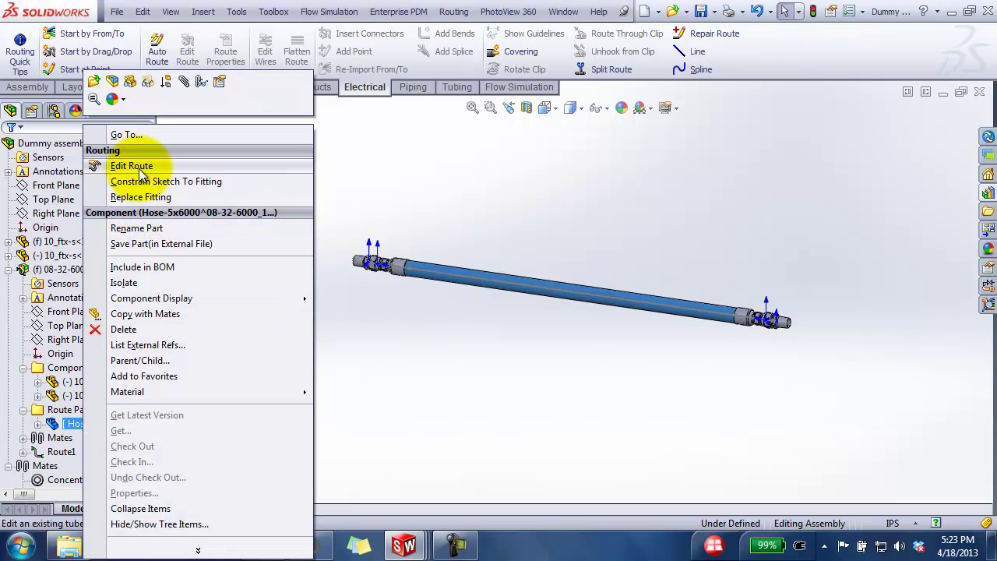
left_click(146, 267)
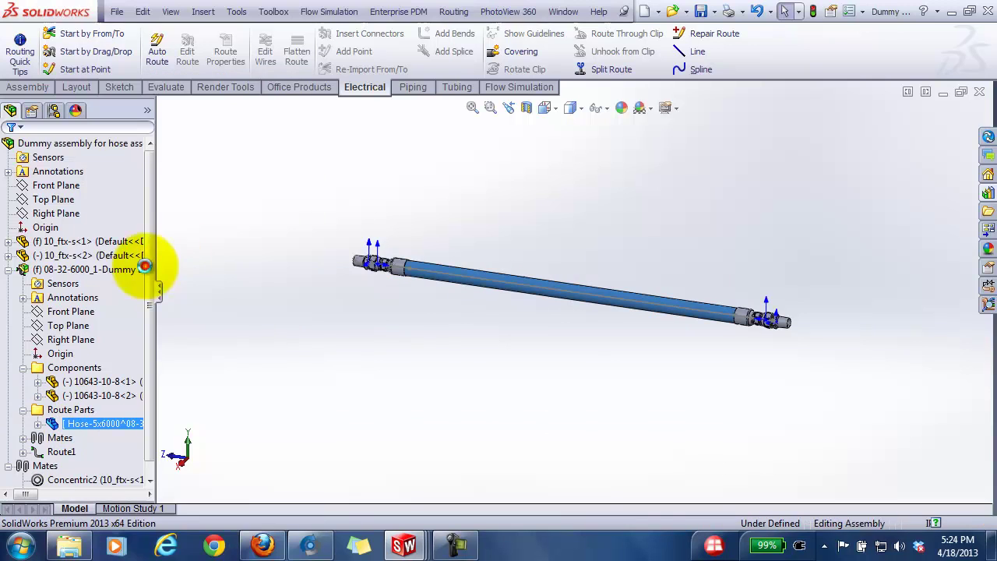
left_click(580, 183)
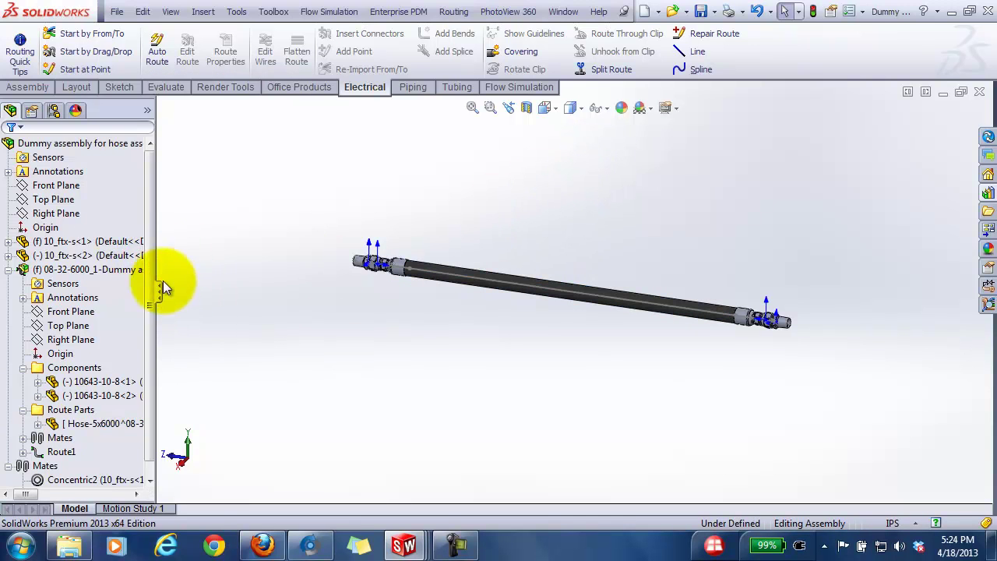
- Open the routed 08-32-6000_1 subassembly in its own window
right_click(89, 270)
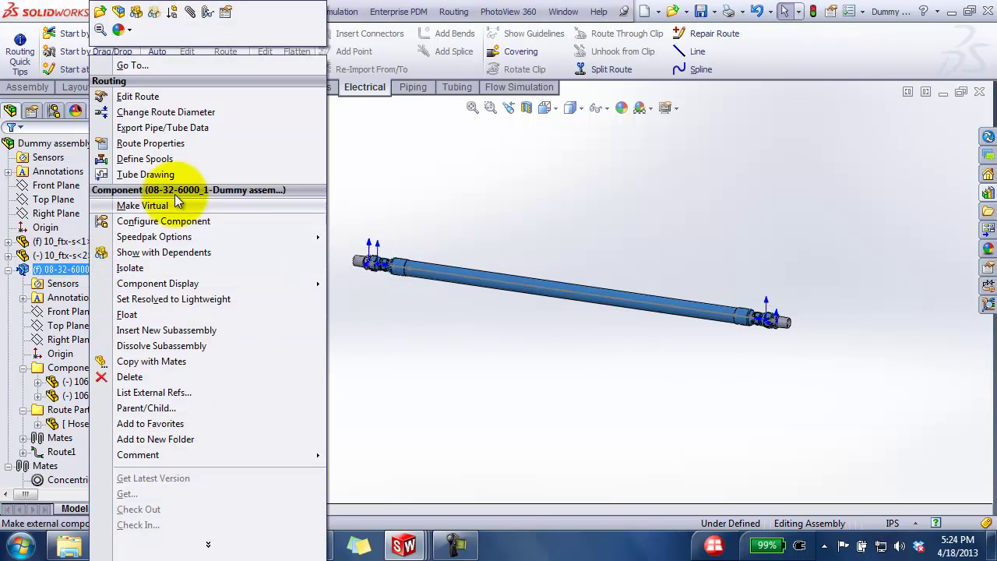
left_click(102, 13)
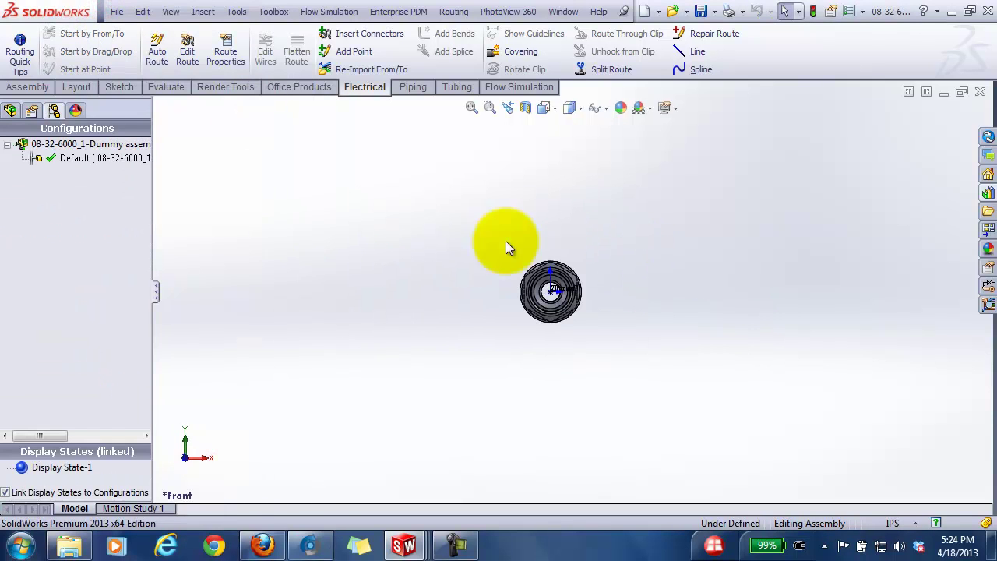
- Save the routed subassembly as 08-32-6000, accepting the in-context references warning
left_click(114, 12)
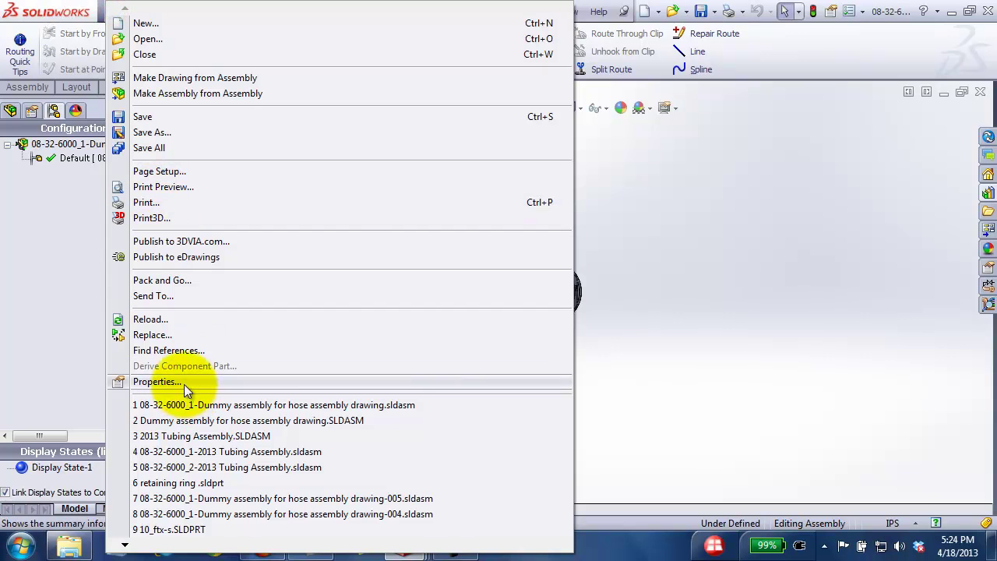
left_click(159, 134)
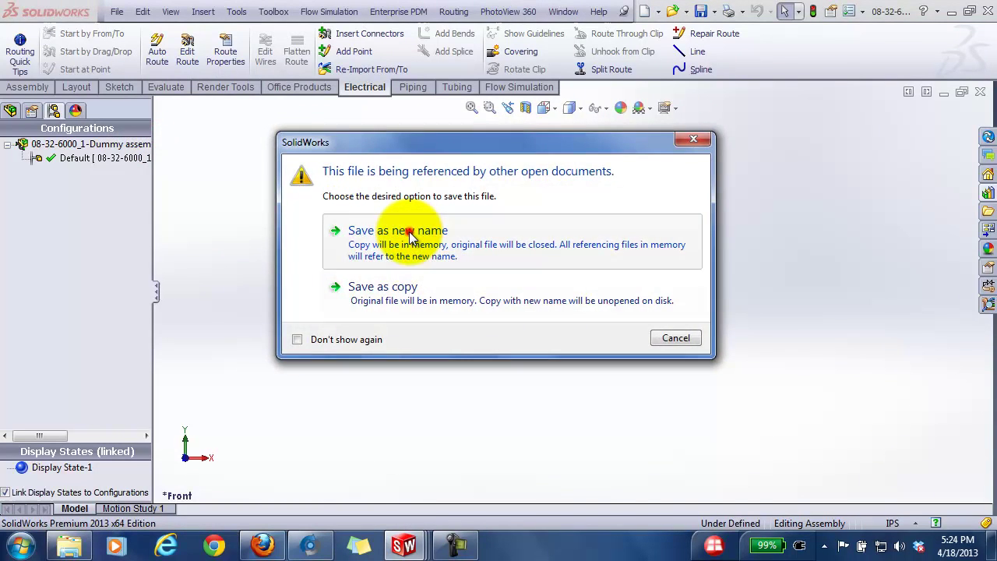
left_click(410, 234)
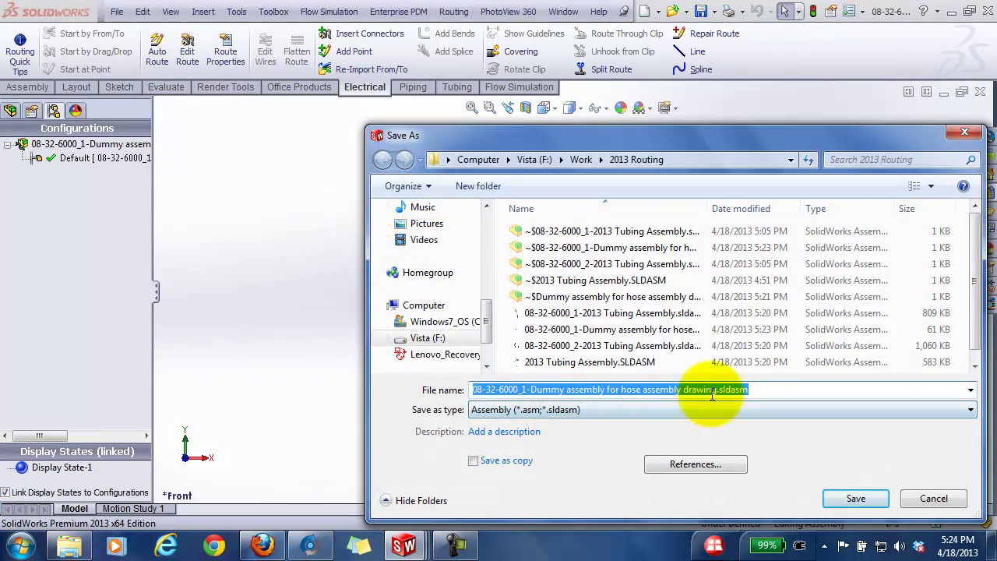
left_click(760, 389)
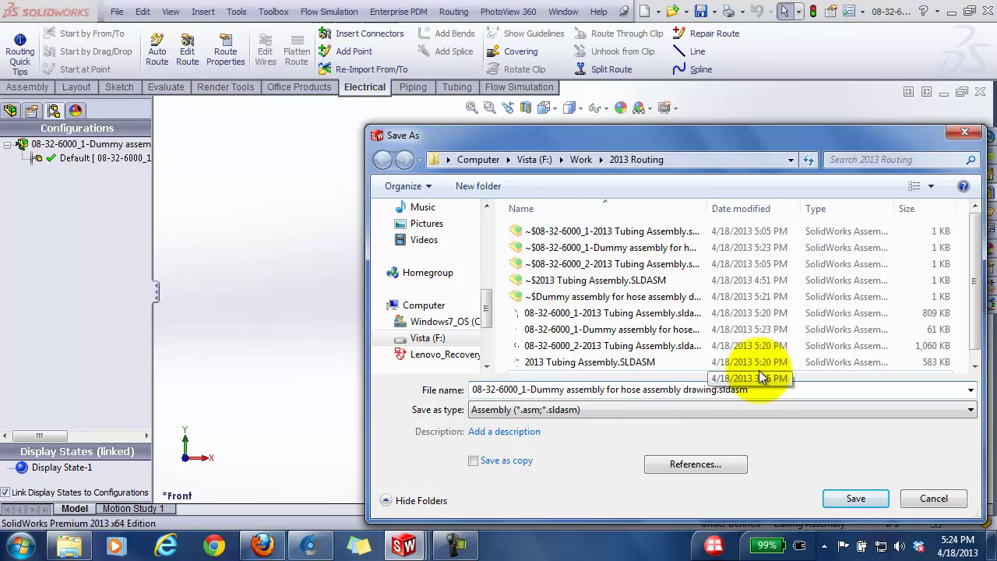
key("BackSpace")
key("BackSpace")
key("BackSpace")
key("BackSpace")
key("BackSpace")
key("BackSpace")
key("BackSpace")
key("BackSpace")
key("BackSpace")
key("BackSpace")
key("BackSpace")
key("BackSpace")
key("BackSpace")
key("BackSpace")
key("BackSpace")
key("BackSpace")
key("BackSpace")
key("BackSpace")
key("BackSpace")
key("BackSpace")
key("BackSpace")
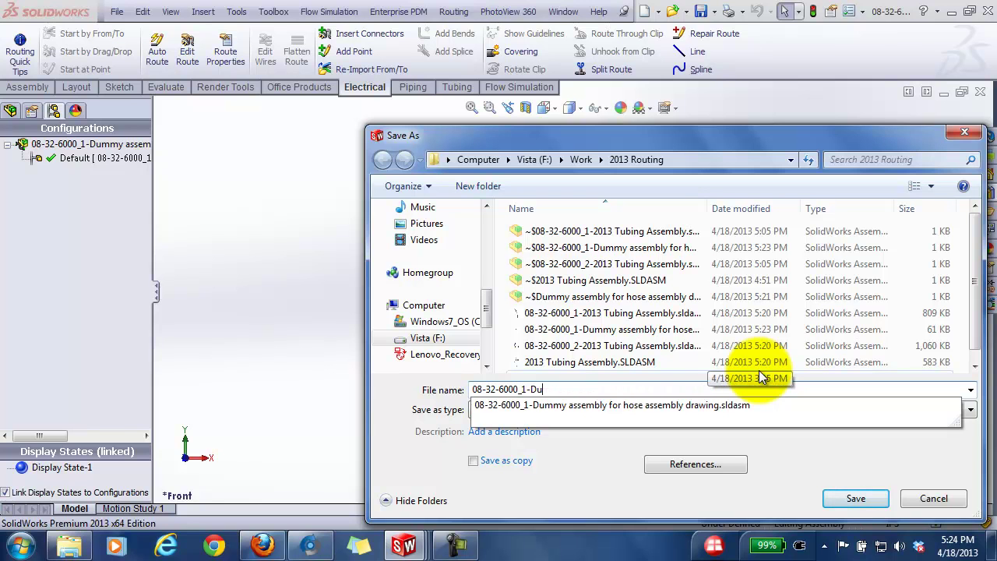
key("BackSpace")
key("BackSpace")
key("BackSpace")
key("BackSpace")
key("BackSpace")
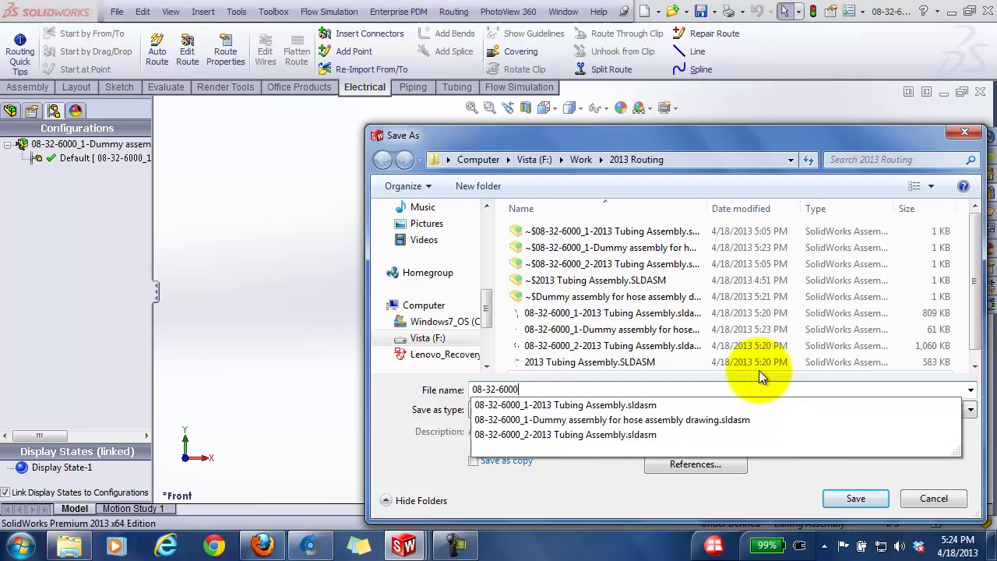
left_click(860, 501)
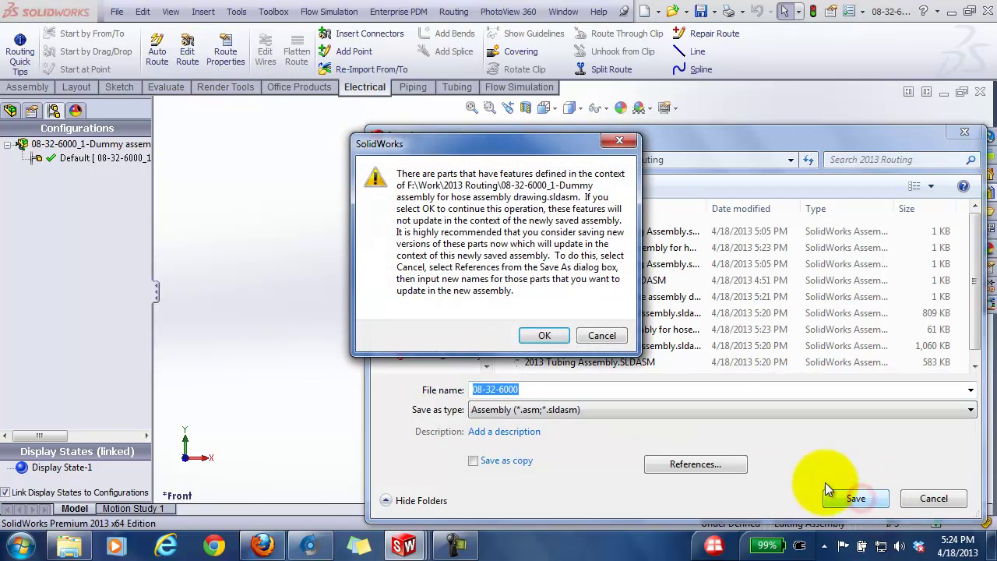
left_click(544, 335)
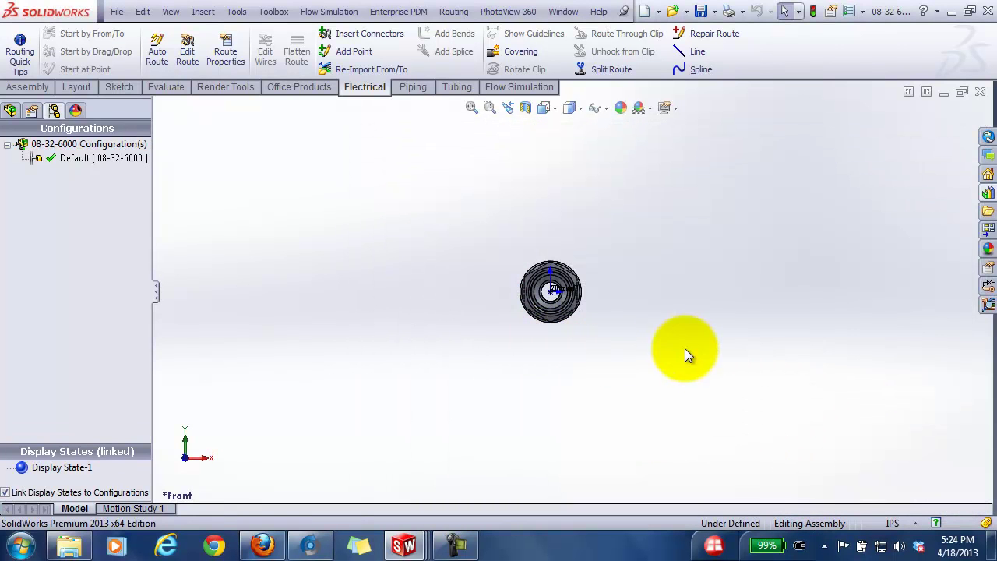
- Switch to isometric view, save the assembly with all referenced documents, and show New options
key("ctrl+7")
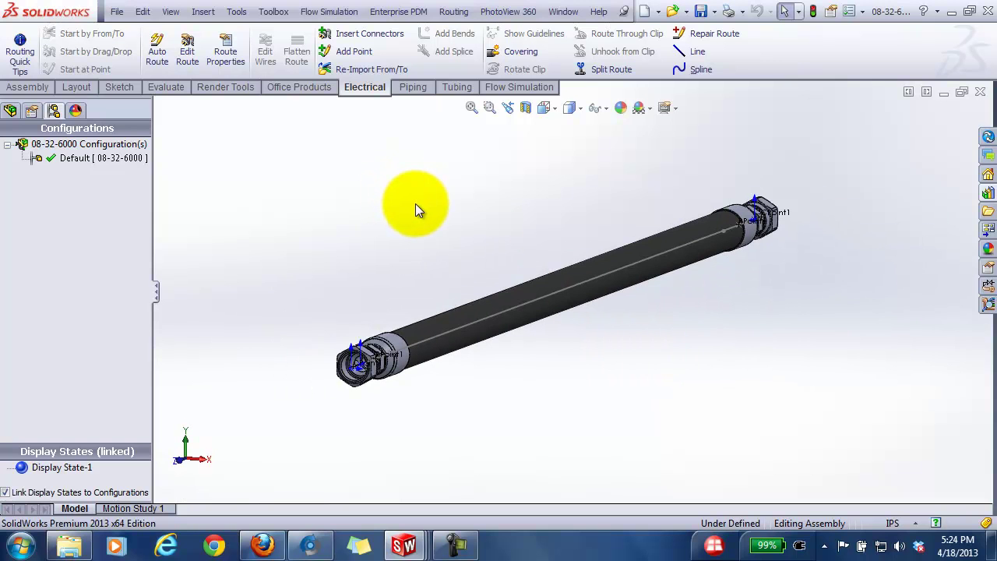
left_click(701, 11)
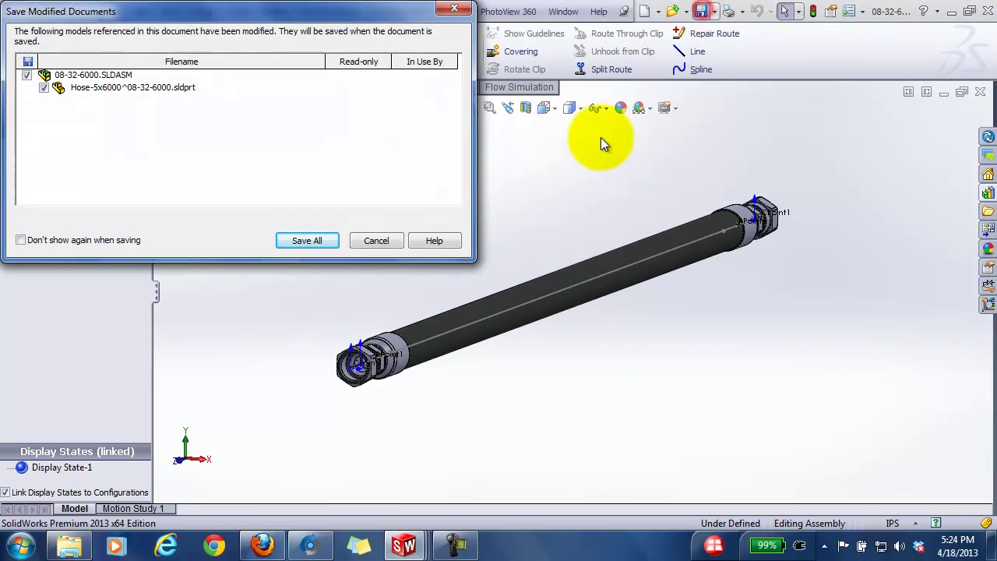
left_click(325, 240)
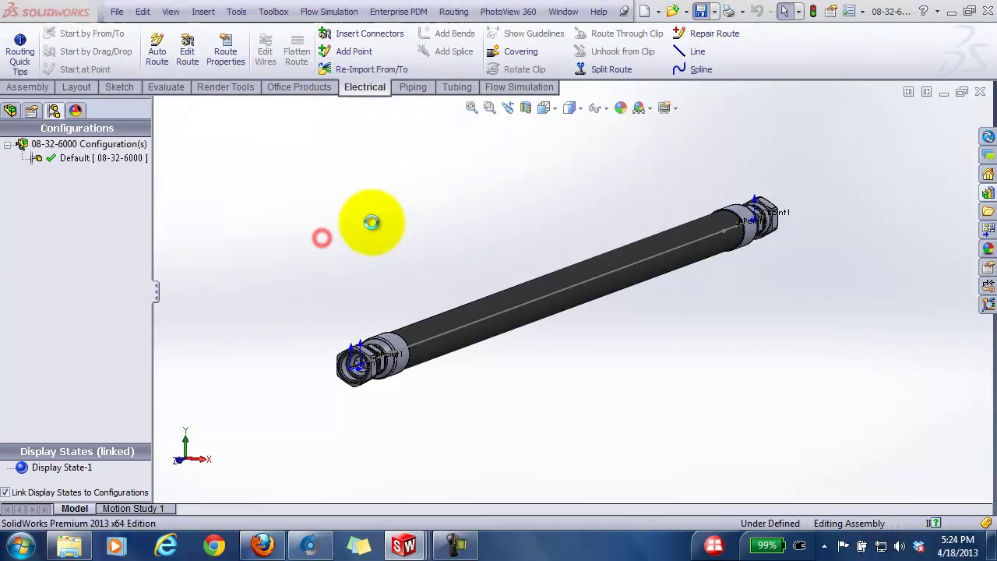
left_click(658, 12)
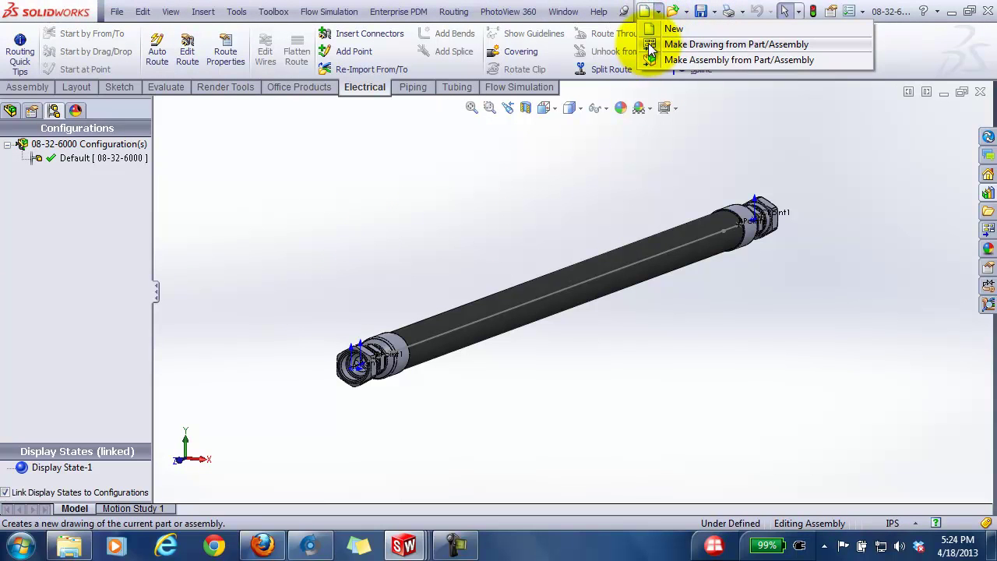
- Make a drawing from the assembly on a B (ANSI) Landscape sheet and pick its *Right view
left_click(651, 45)
left_click(319, 298)
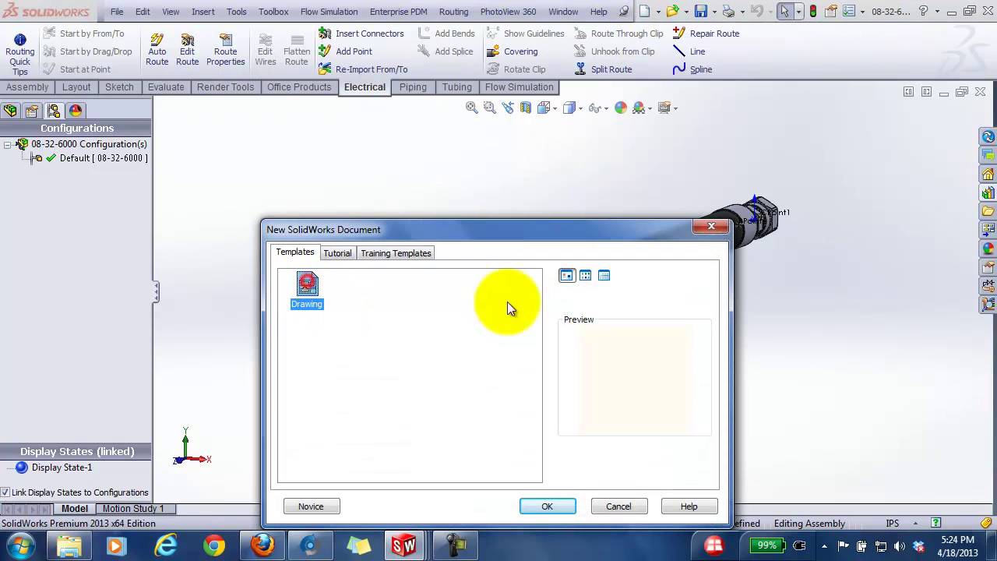
left_click(552, 505)
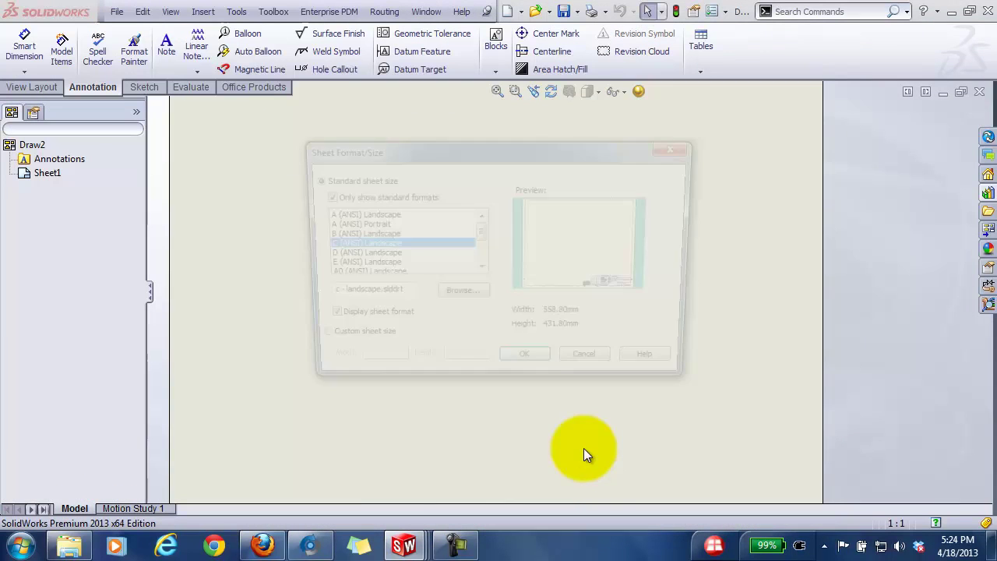
left_click(374, 235)
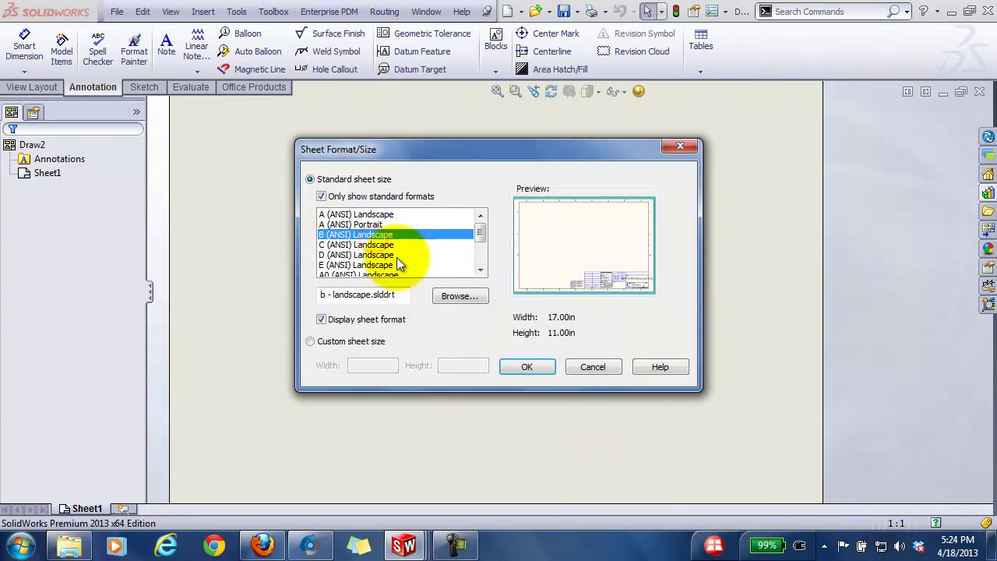
left_click(528, 366)
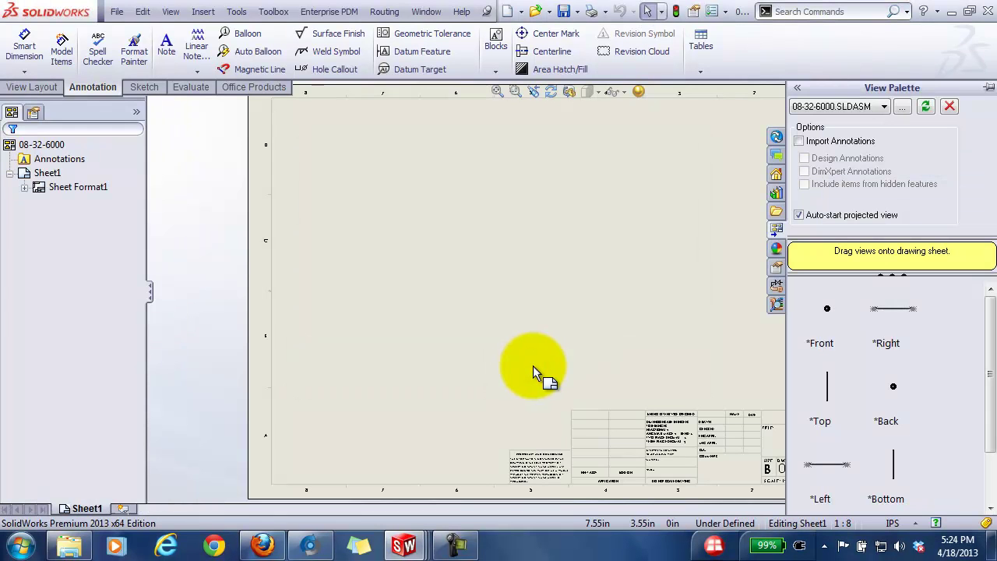
left_click(892, 341)
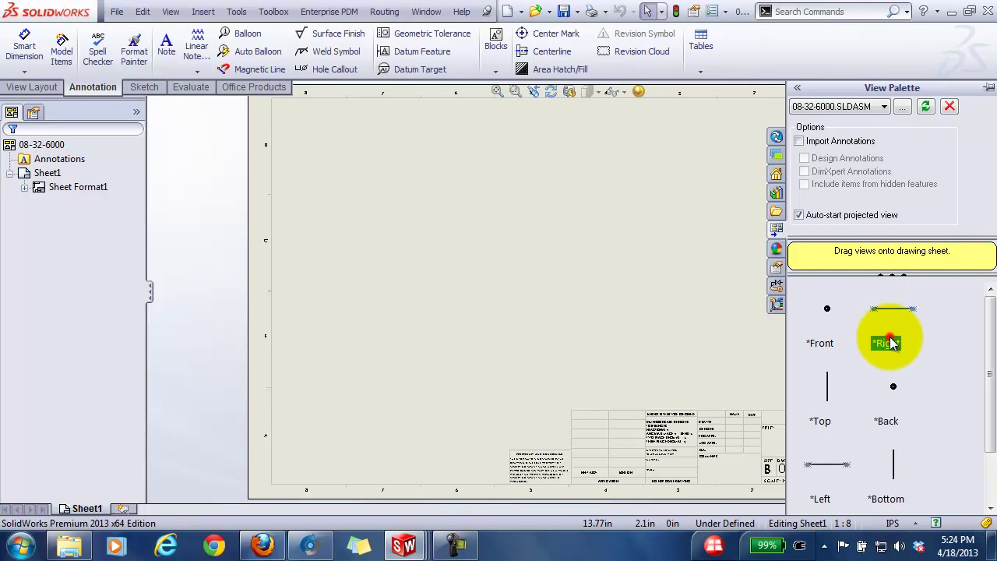
- Place the *Right view on the sheet as Drawing View1, without projected views, and select it
left_click_drag(892, 343, 434, 260)
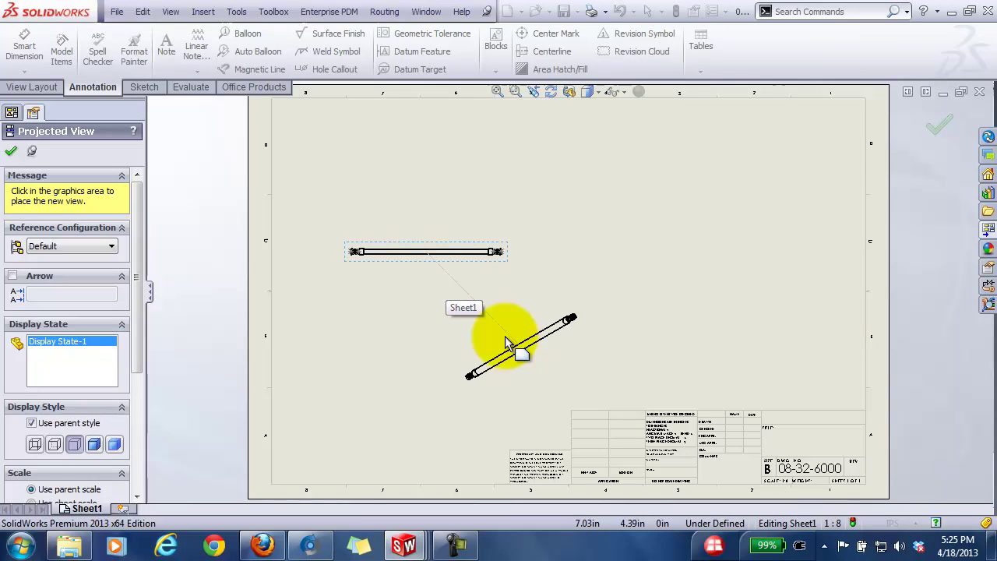
left_click(11, 150)
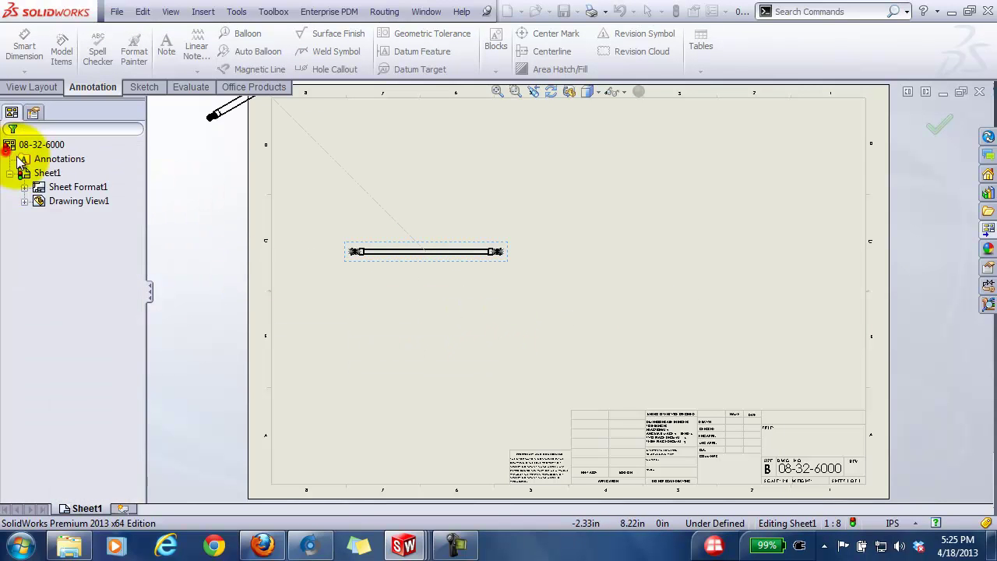
scroll(436, 255, "up", 2)
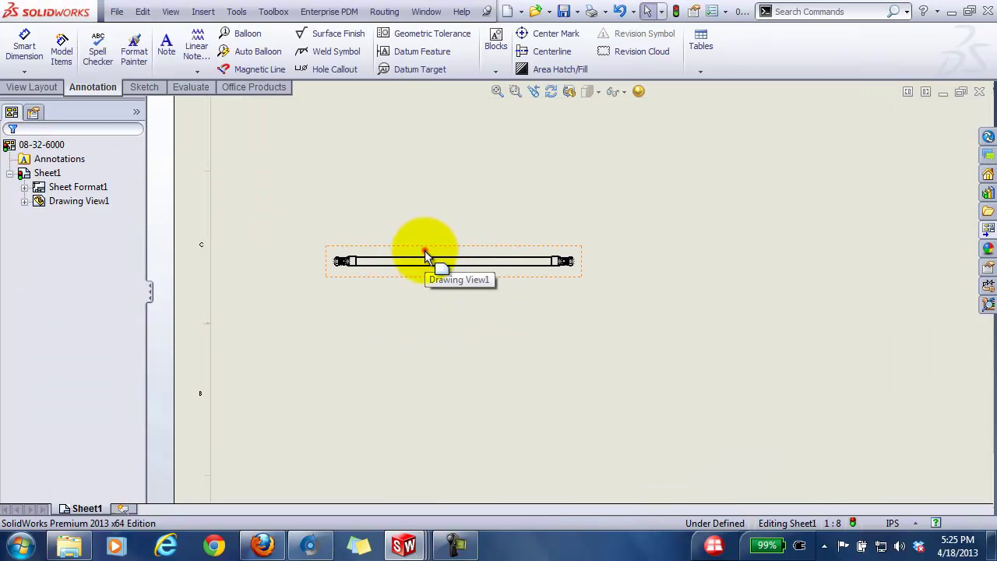
left_click(425, 251)
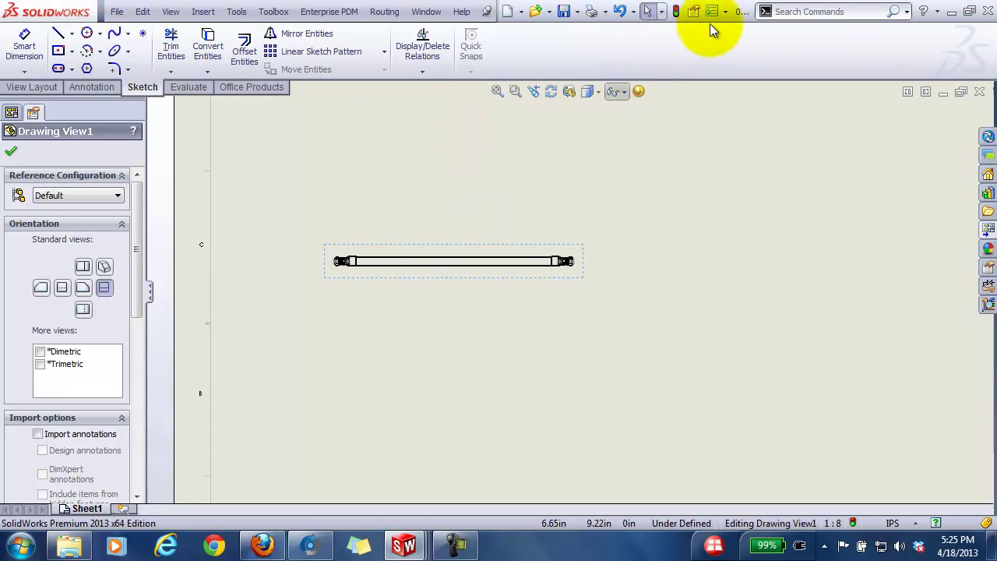
- Insert a Bill of Materials table for the hose view with its default settings
left_click(77, 88)
left_click(702, 69)
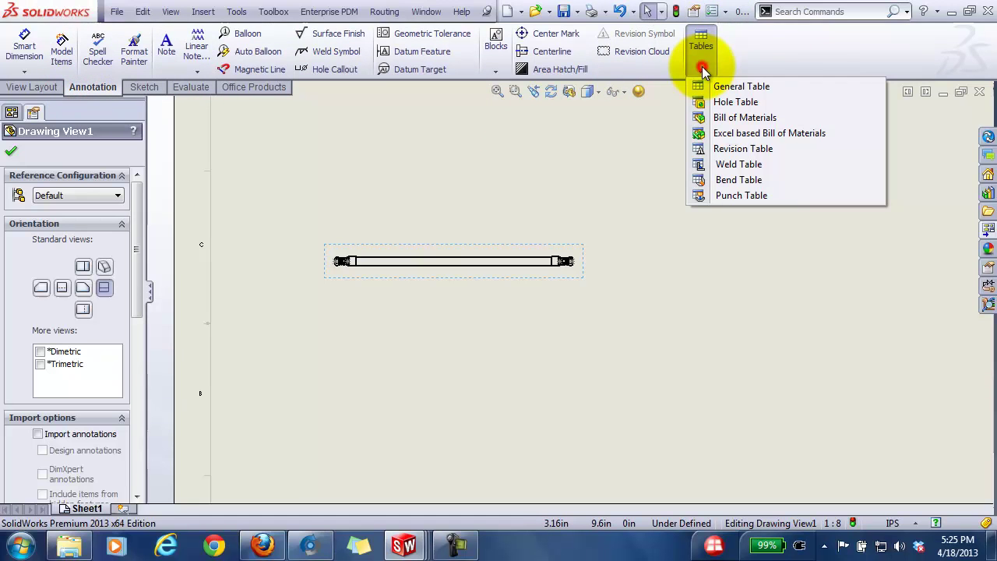
left_click(719, 117)
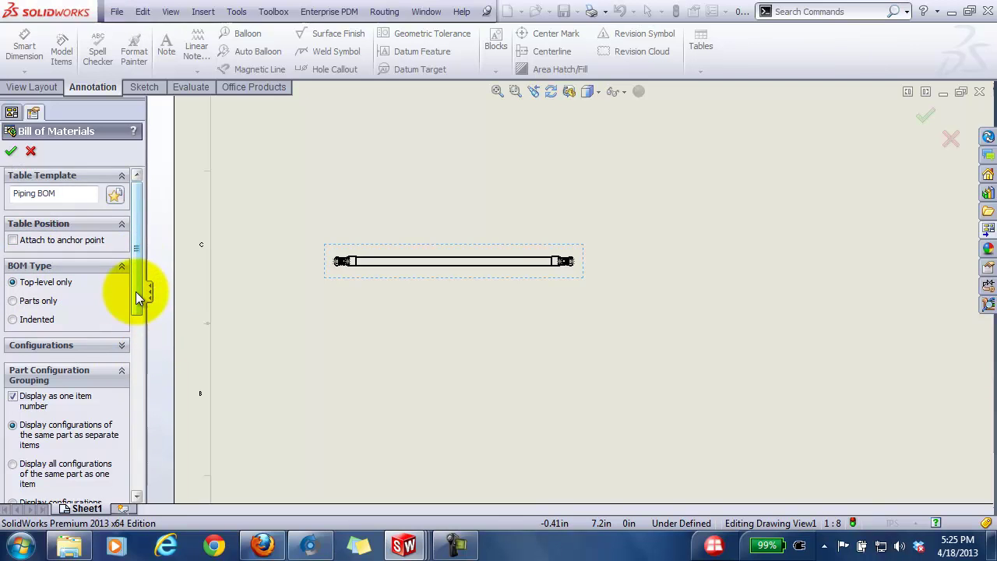
left_click(11, 151)
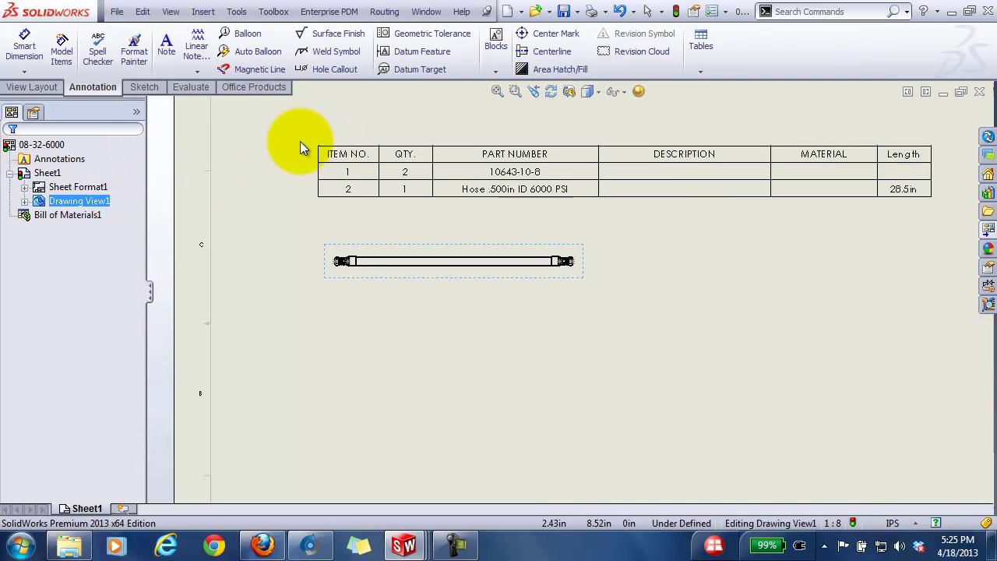
- Place the BOM at the sheet's top-left corner
left_click(225, 123)
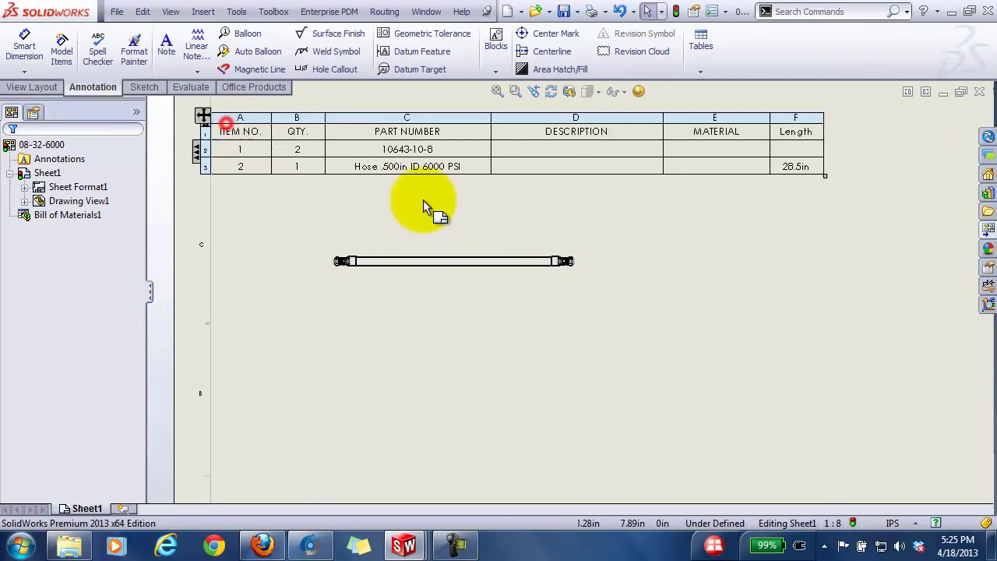
key("Escape")
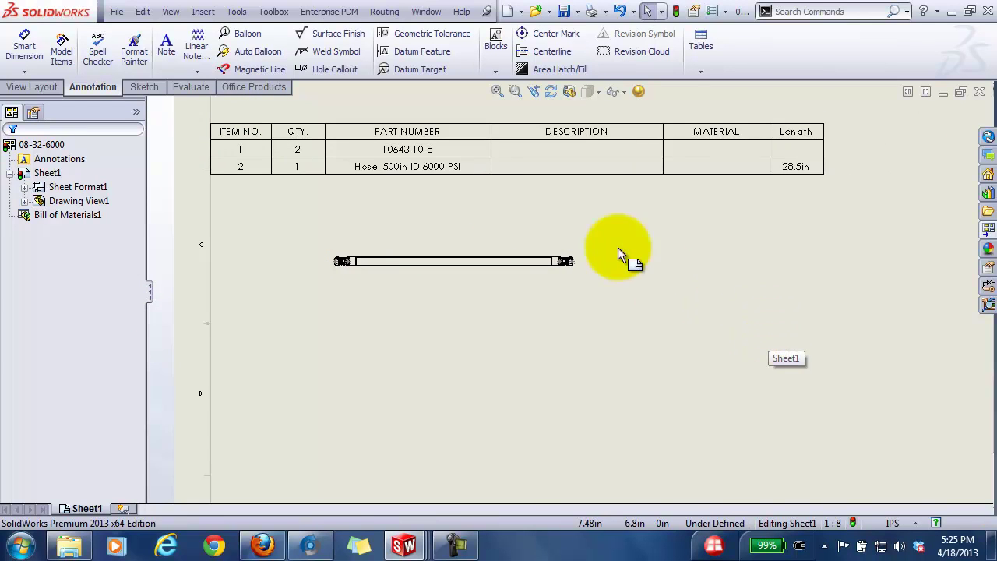
left_click(428, 138)
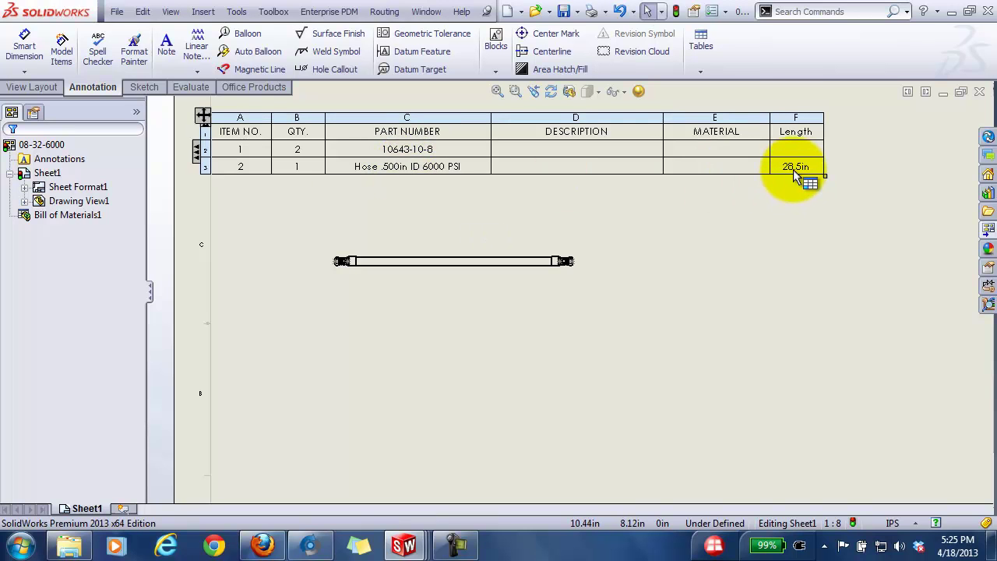
scroll(400, 249, "down", 4)
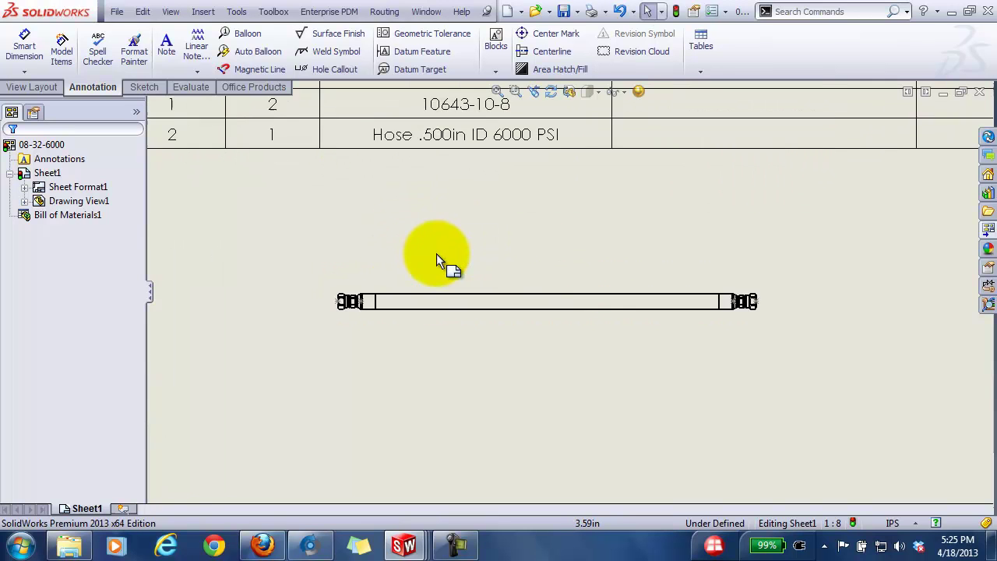
- Add a 32.00 overall length dimension between the two fittings' outer ends
left_click(18, 39)
scroll(407, 327, "down", 5)
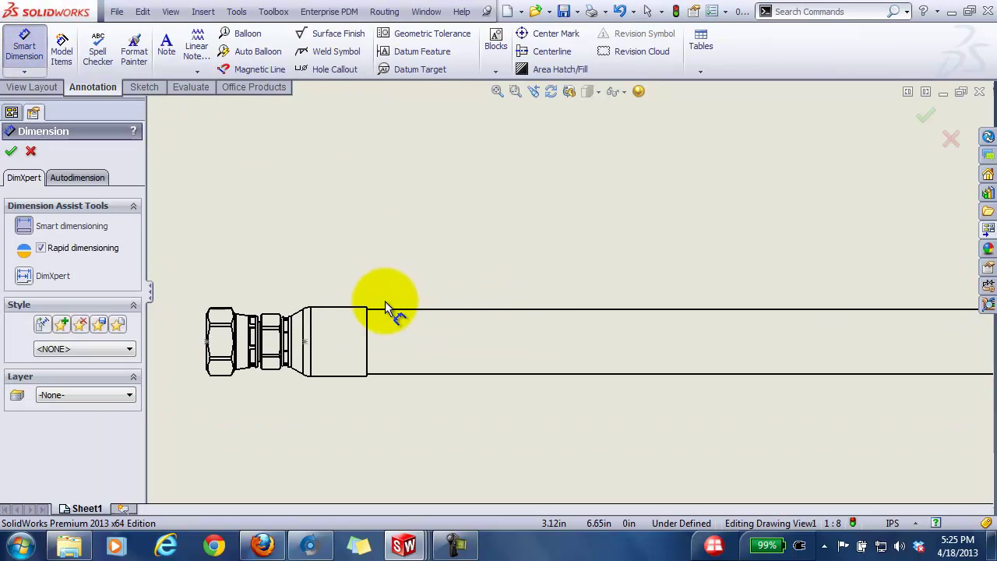
scroll(265, 321, "down", 2)
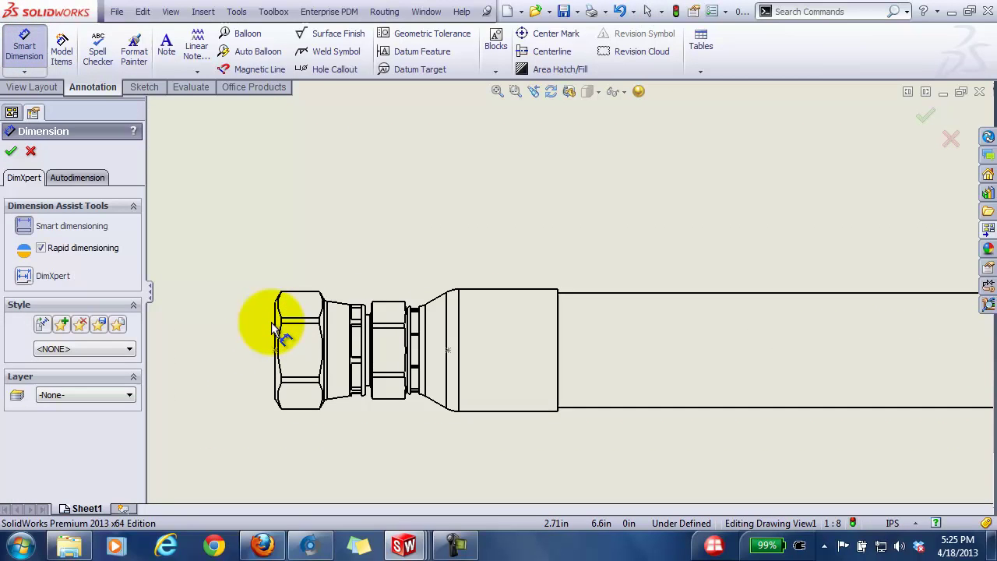
left_click(277, 327)
scroll(597, 257, "up", 8)
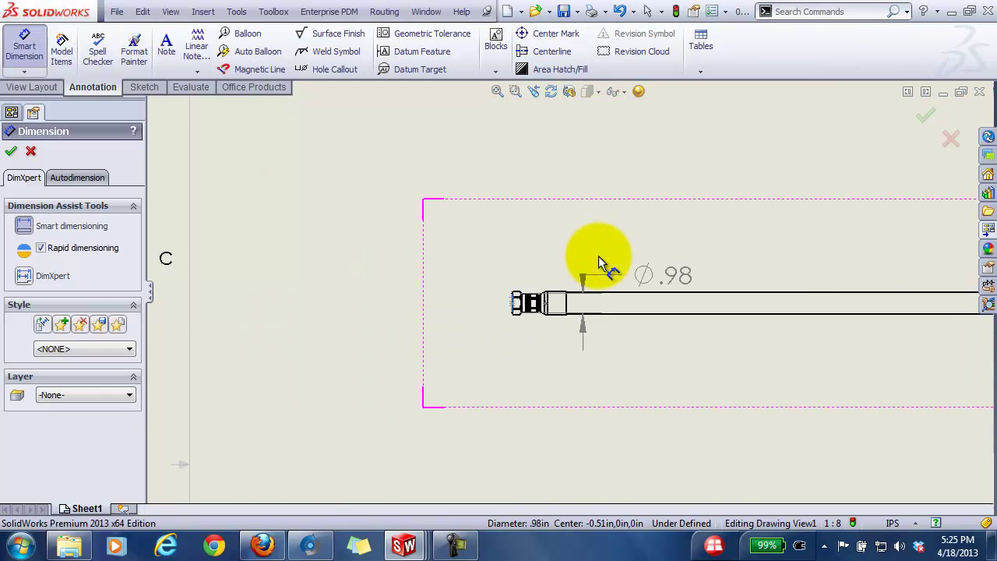
scroll(826, 292, "down", 2)
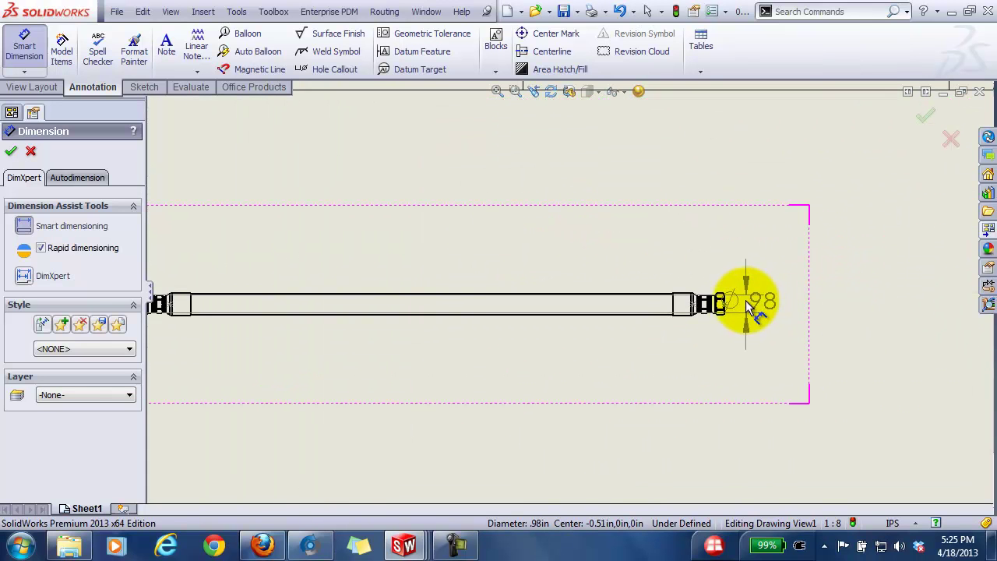
scroll(733, 304, "down", 2)
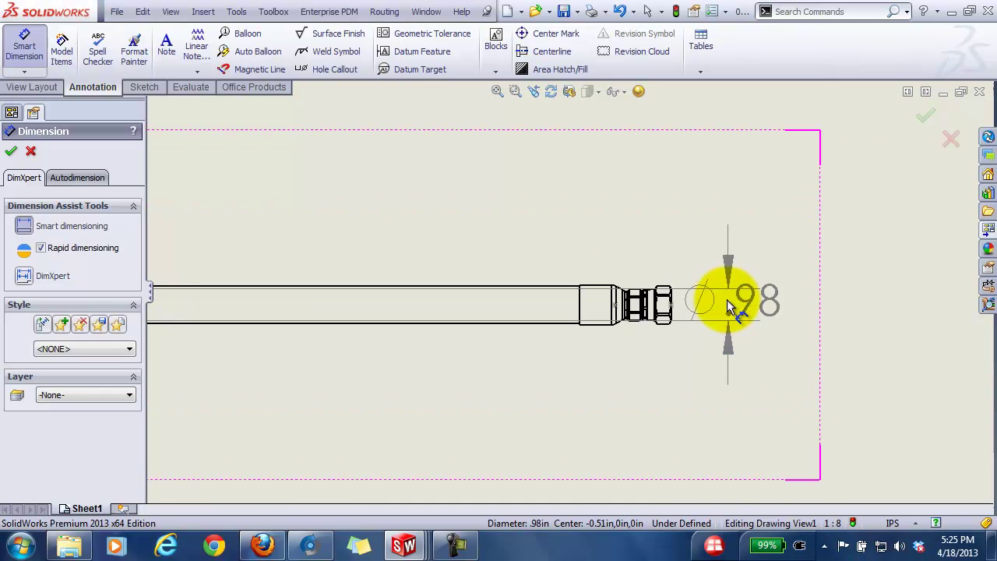
left_click(675, 299)
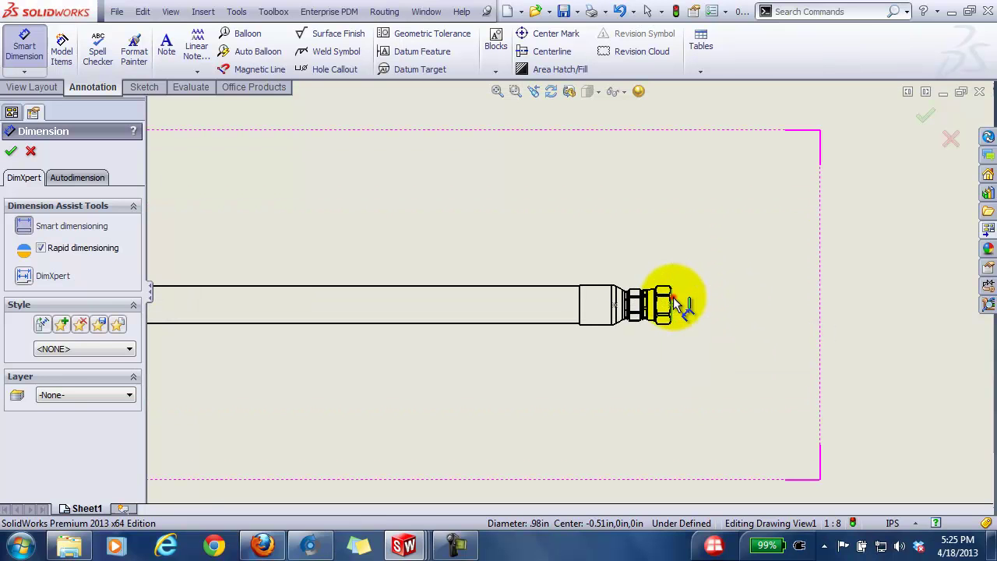
left_click(674, 302)
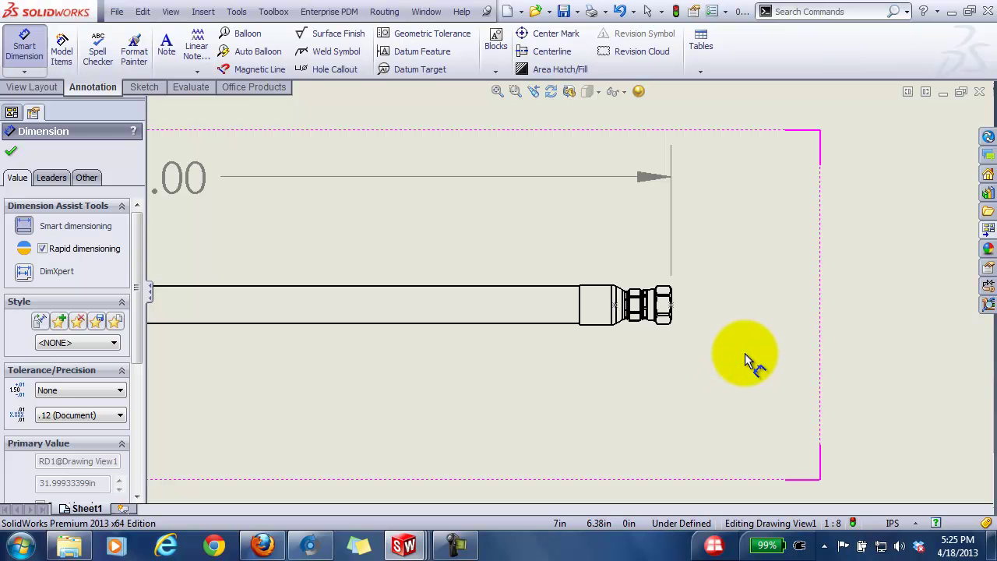
key("f")
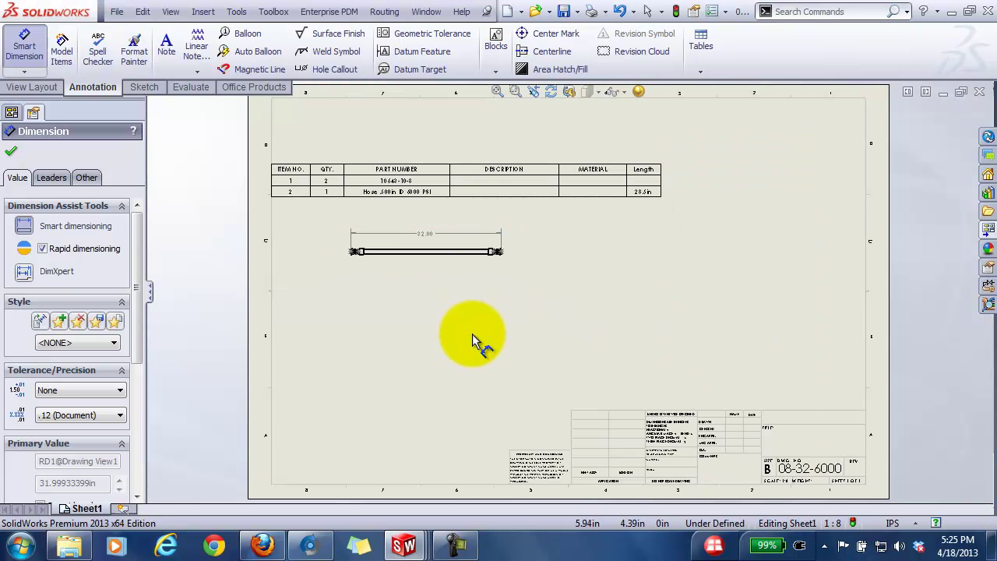
scroll(462, 232, "down", 2)
key("Escape")
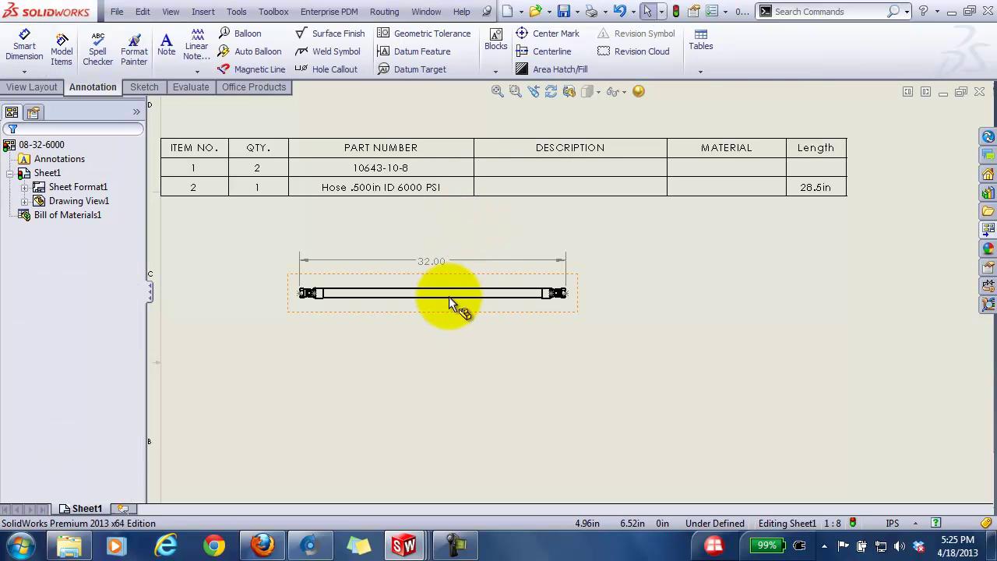
- Move the hose view lower and break it with zig-zag lines near both ends
left_click_drag(448, 313, 603, 378)
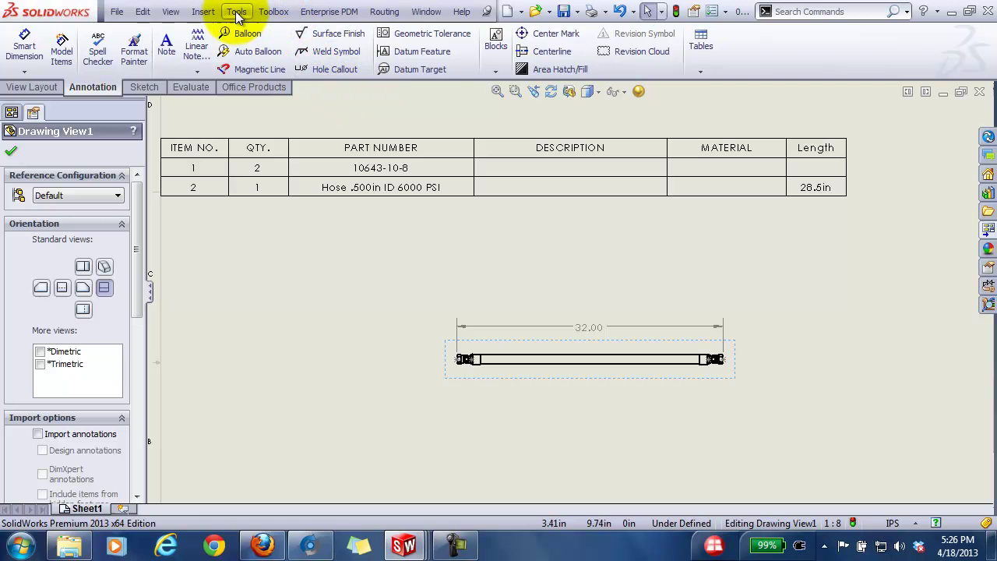
left_click(170, 14)
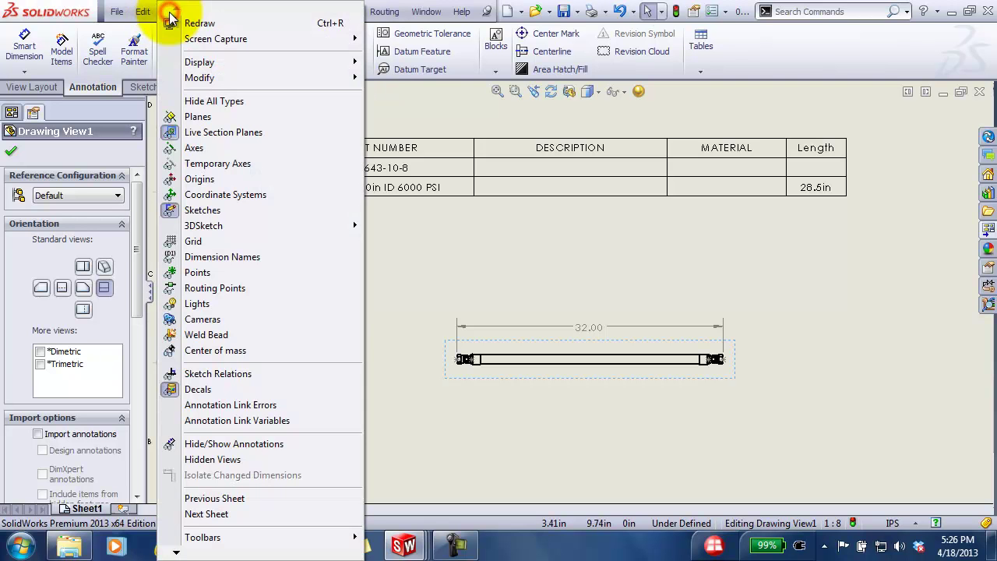
left_click(40, 86)
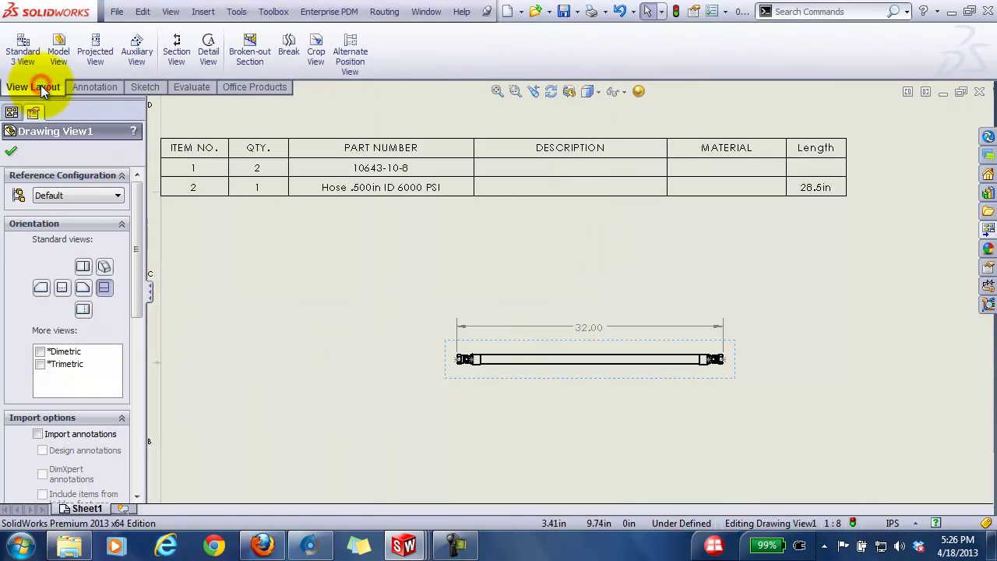
left_click(285, 47)
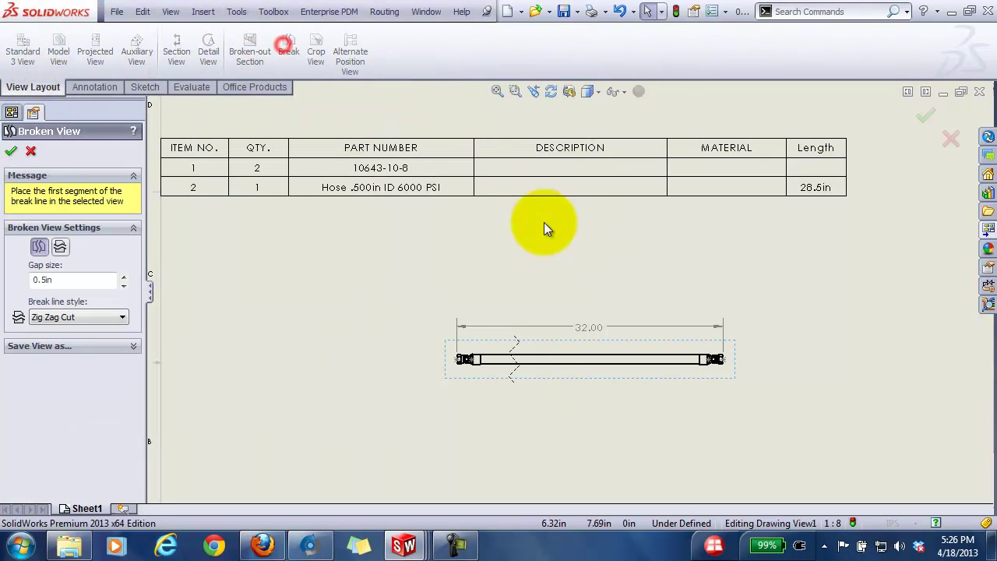
left_click(492, 353)
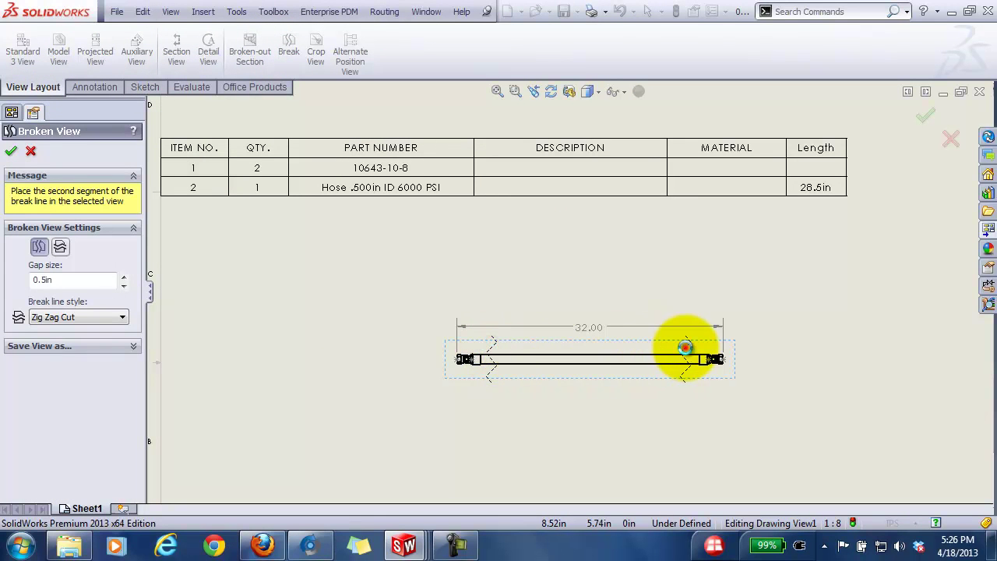
left_click(685, 347)
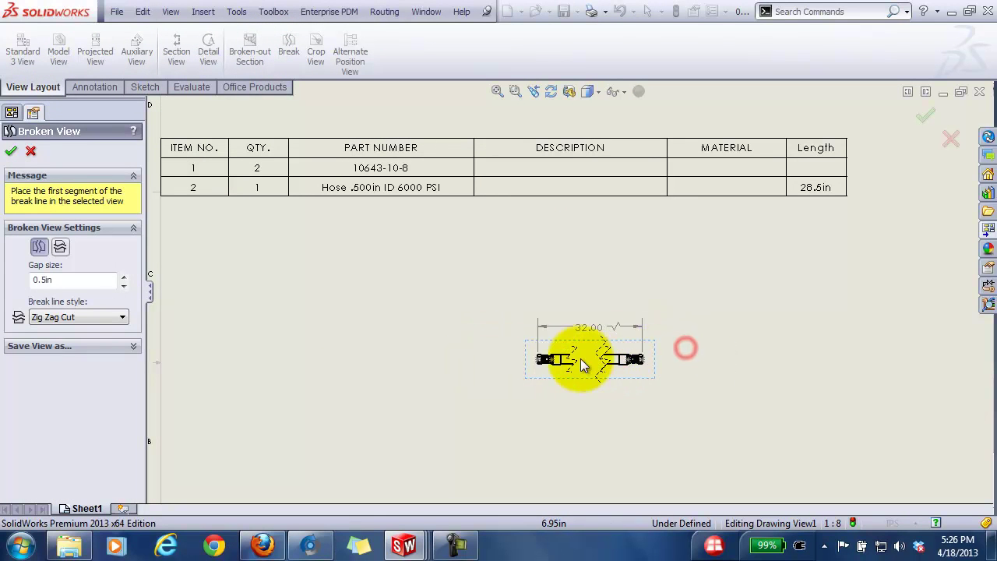
left_click(13, 149)
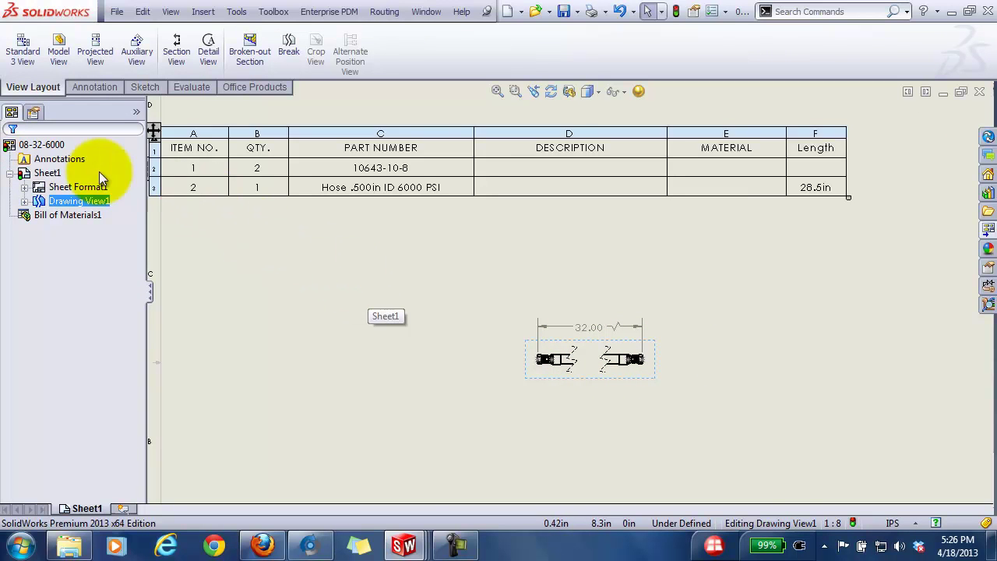
- Change the Sheet1 scale from 1:8 to 1:1 in its sheet properties
left_click(47, 173)
right_click(48, 172)
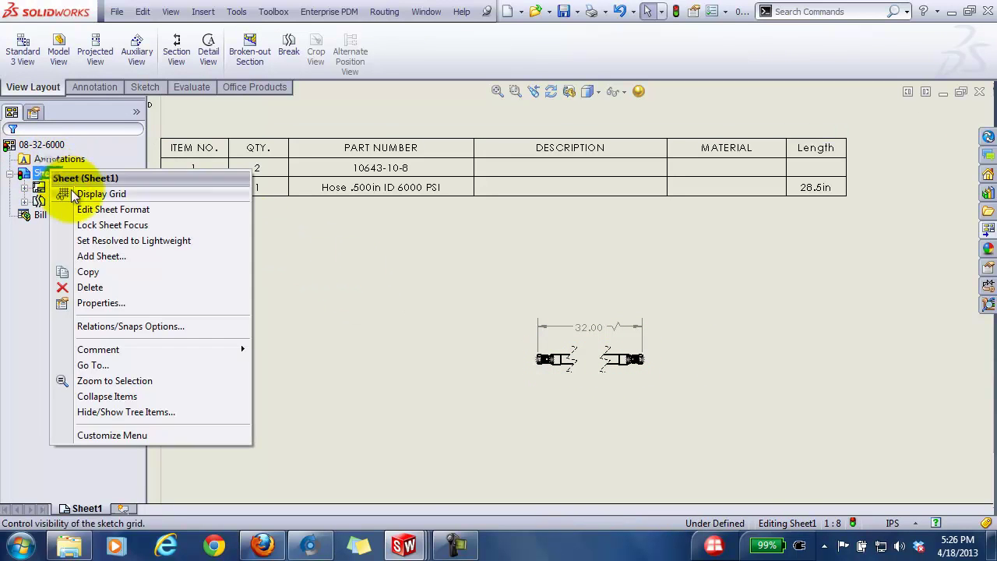
left_click(120, 304)
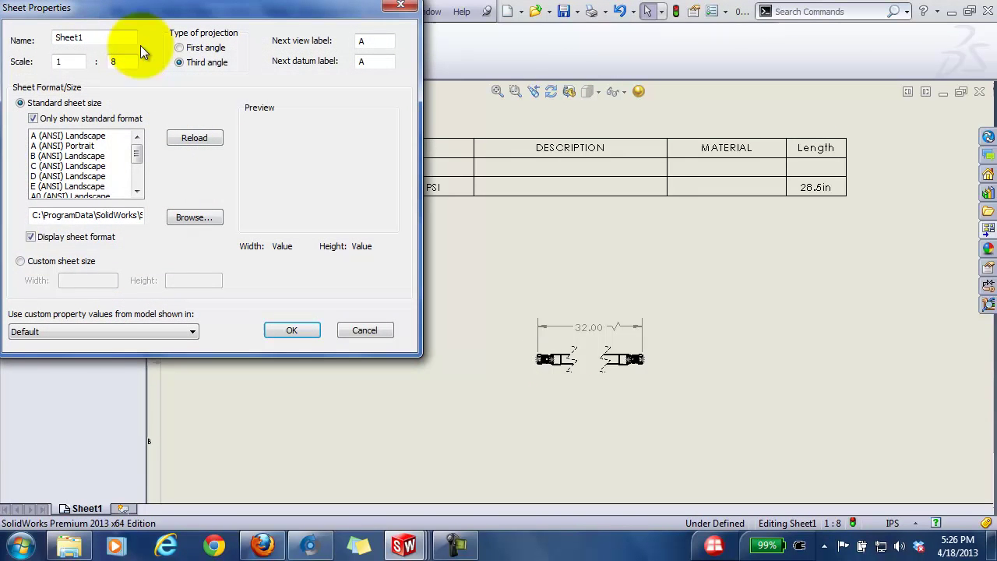
double_click(133, 62)
type("1")
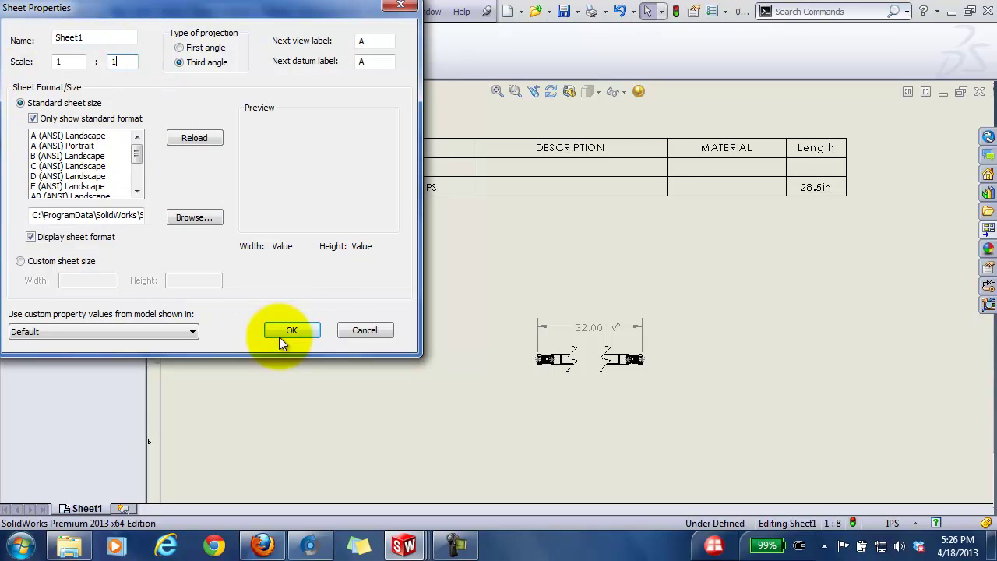
left_click(291, 330)
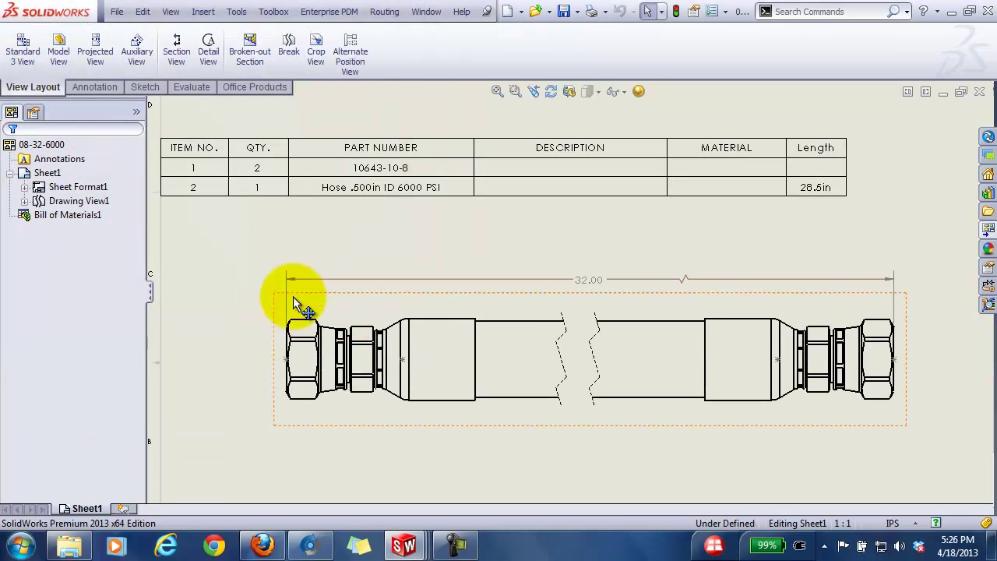
left_click(525, 416)
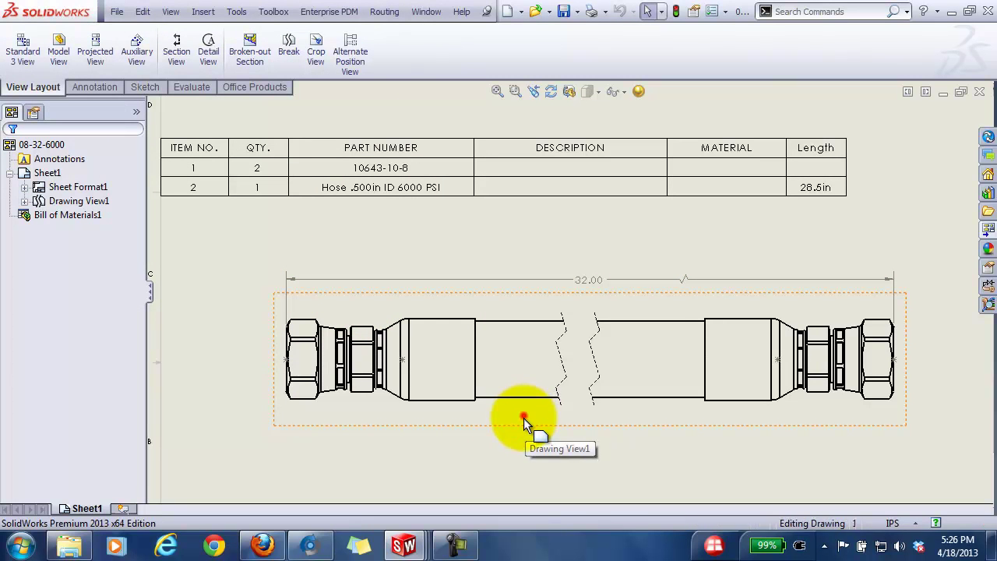
- Set up Auto Balloon with a different layout and Ignore multiple instances unchecked
left_click(95, 86)
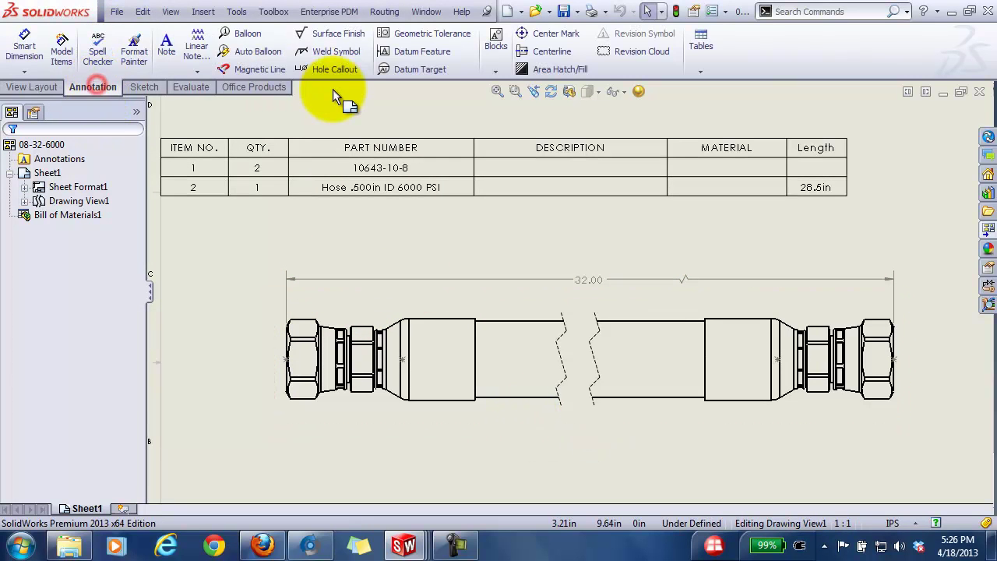
left_click(257, 52)
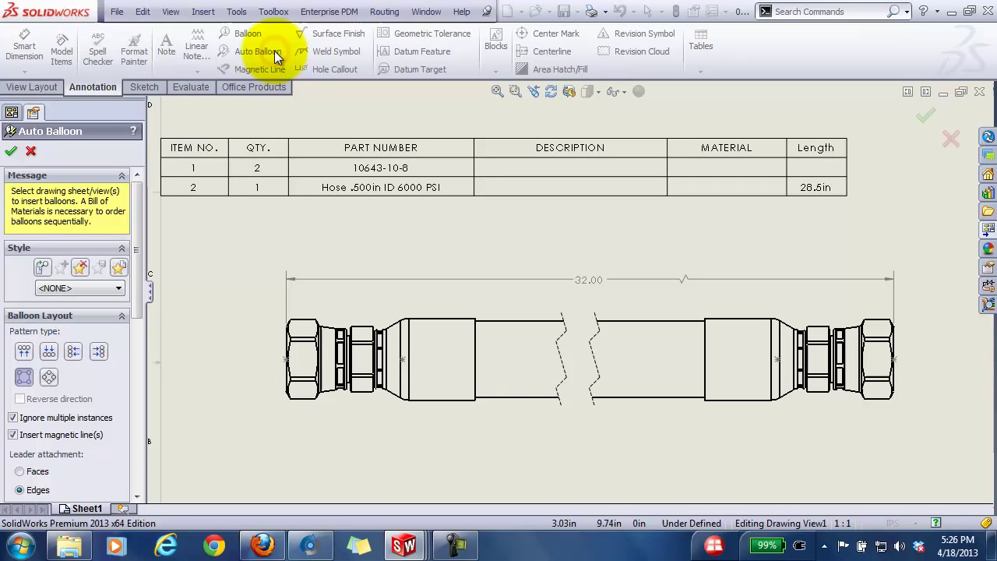
left_click(49, 353)
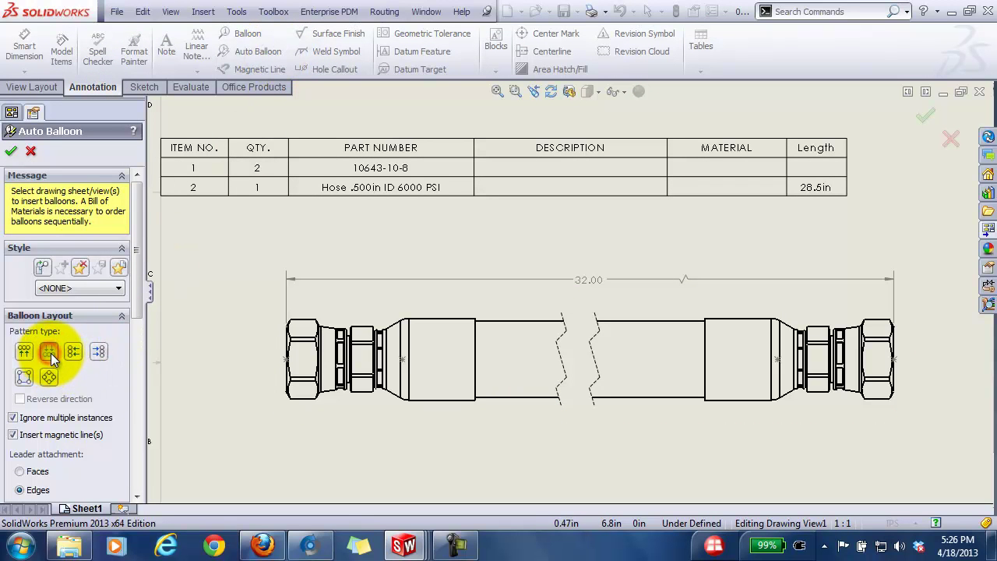
left_click_drag(143, 279, 149, 352)
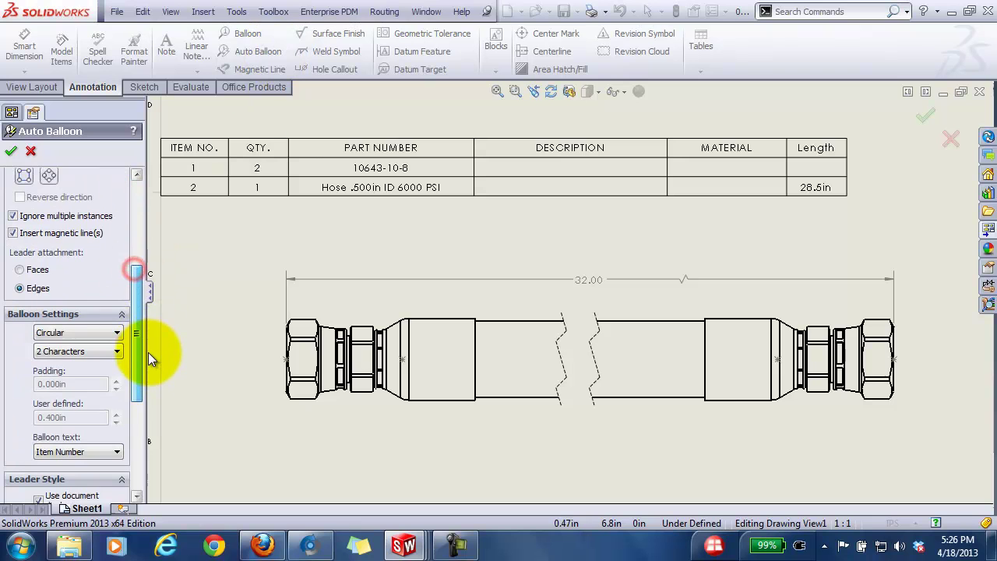
scroll(136, 323, "up", 1)
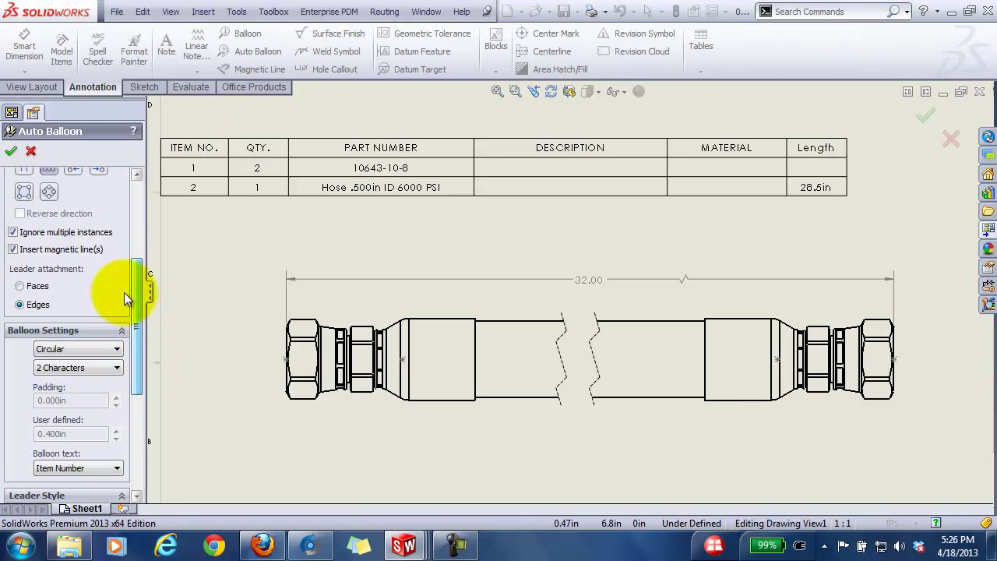
left_click(12, 232)
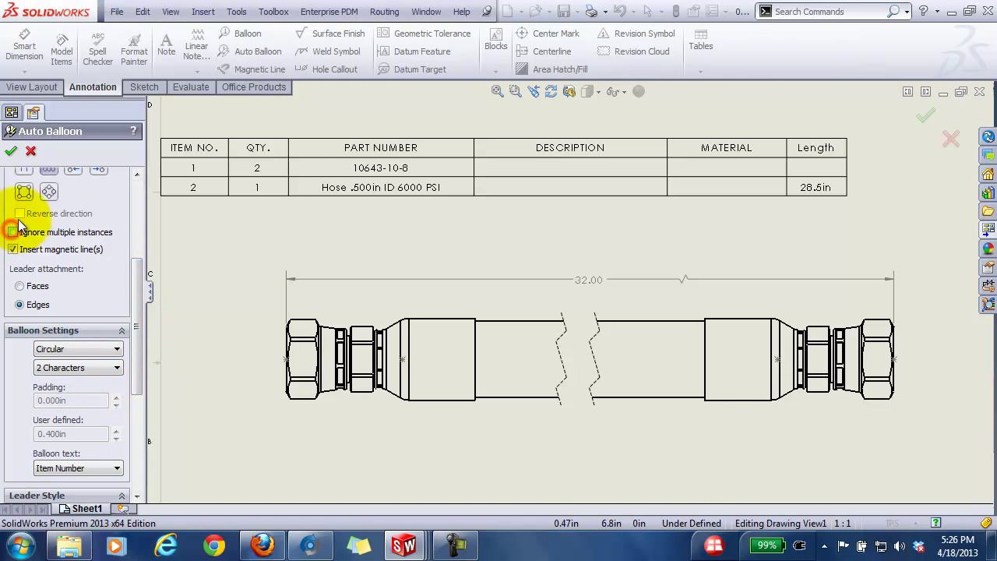
left_click(14, 151)
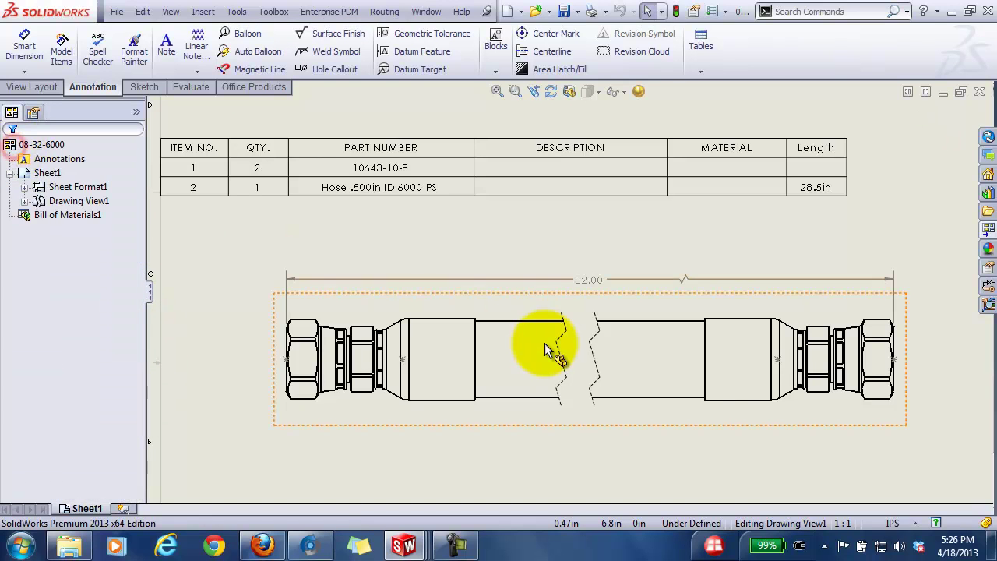
- Auto-balloon the hose view in a Bottom layout, ballooning each repeated fitting, then fit the sheet
left_click(538, 416)
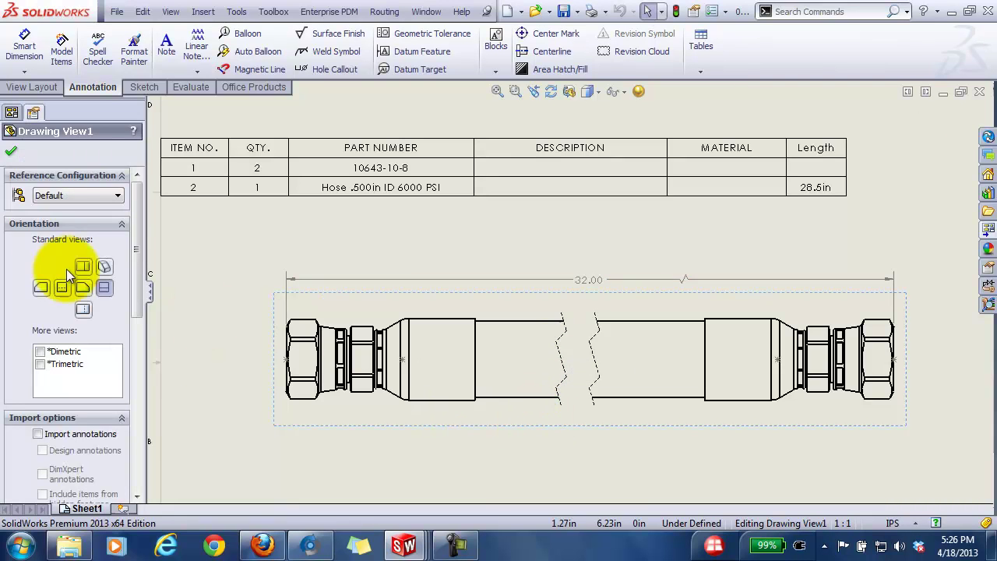
left_click(243, 54)
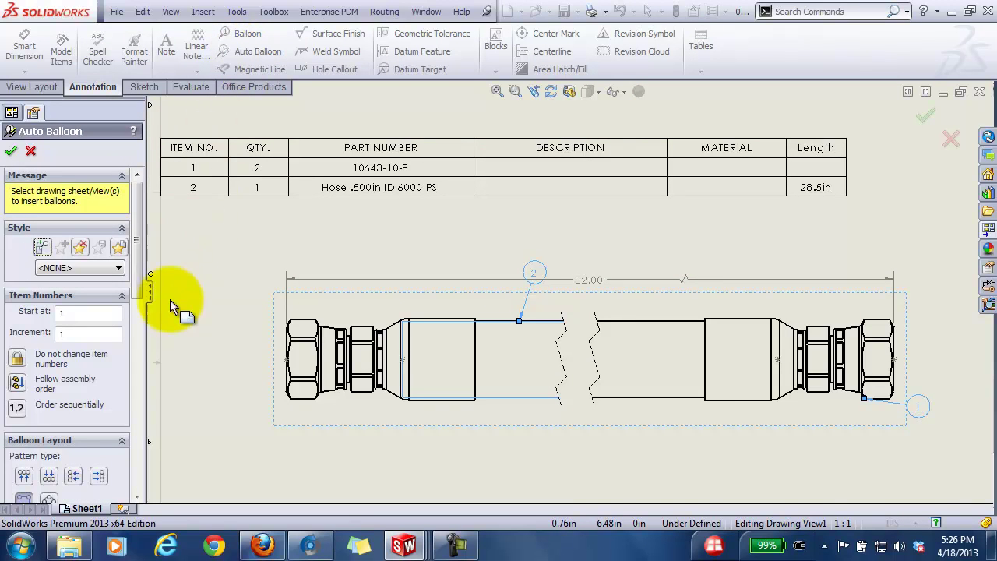
left_click_drag(139, 214, 159, 278)
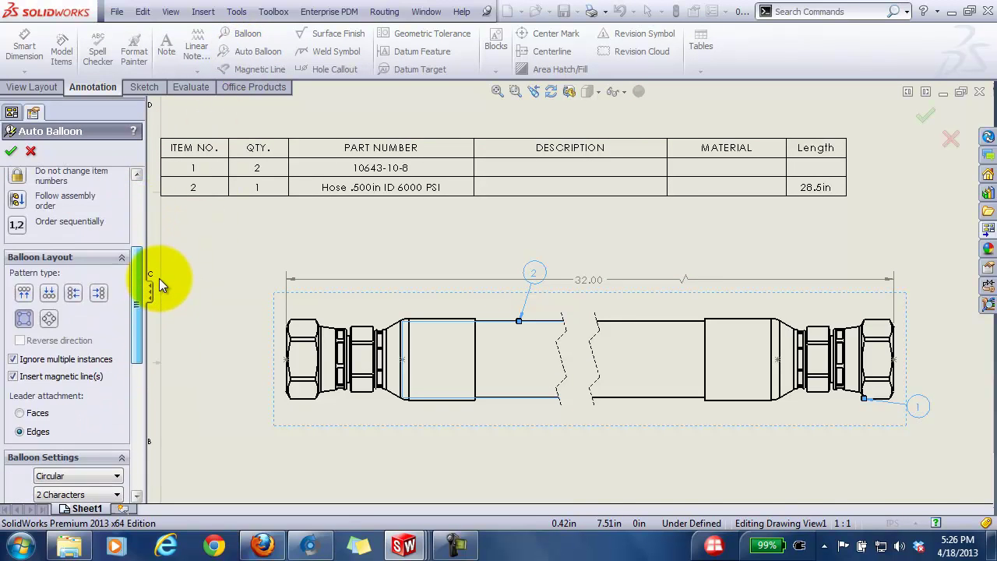
left_click(50, 294)
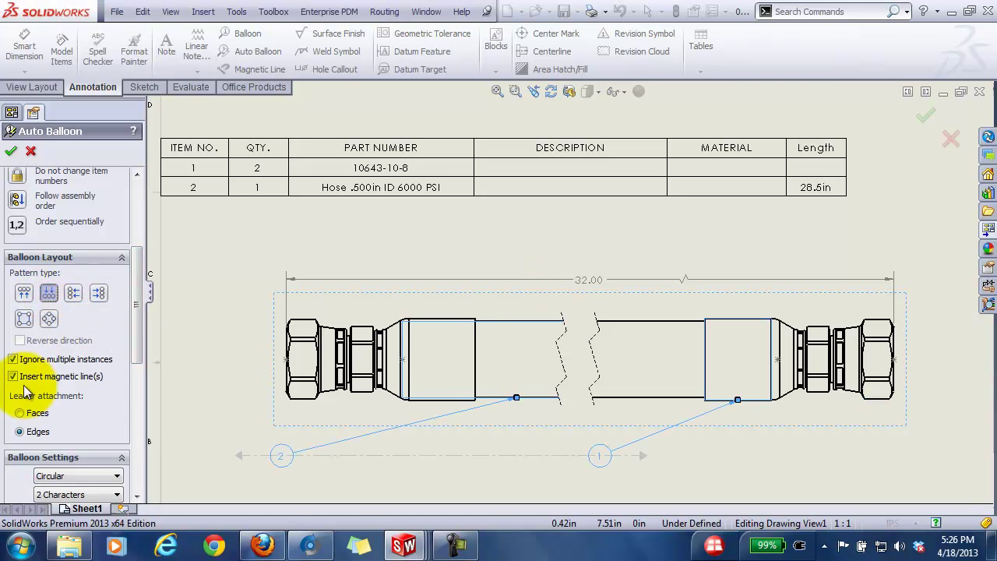
left_click(18, 362)
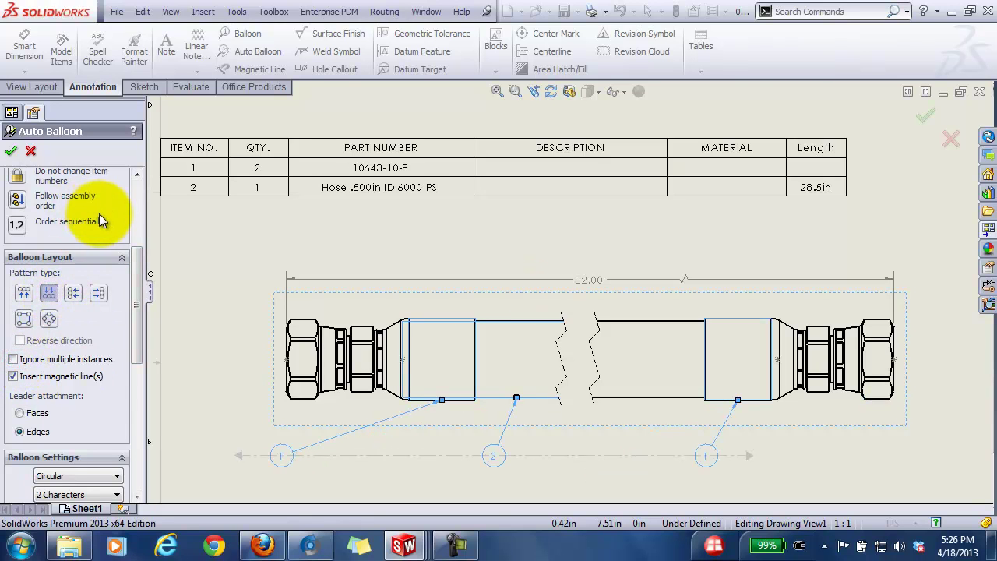
left_click(11, 150)
left_click(910, 203)
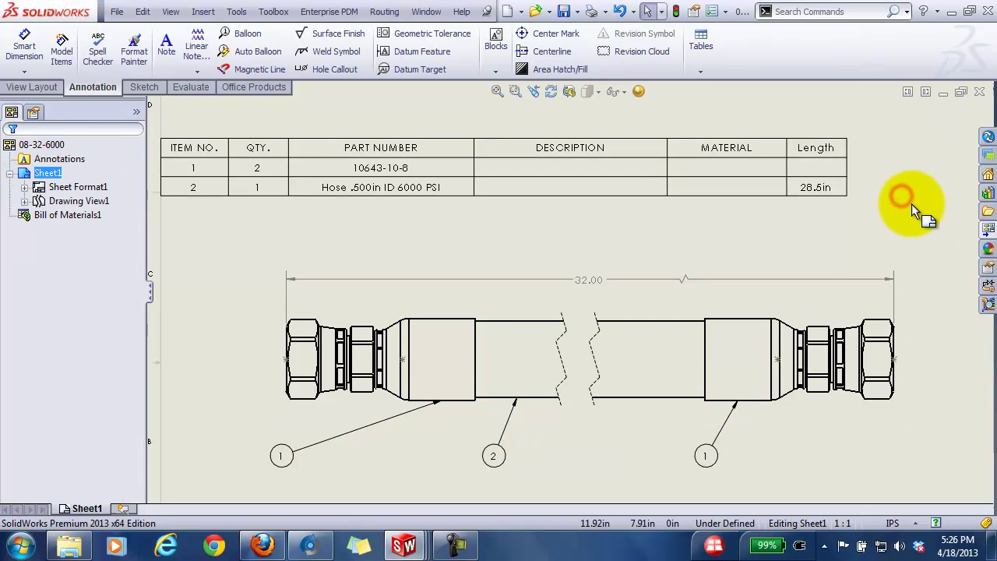
key("f")
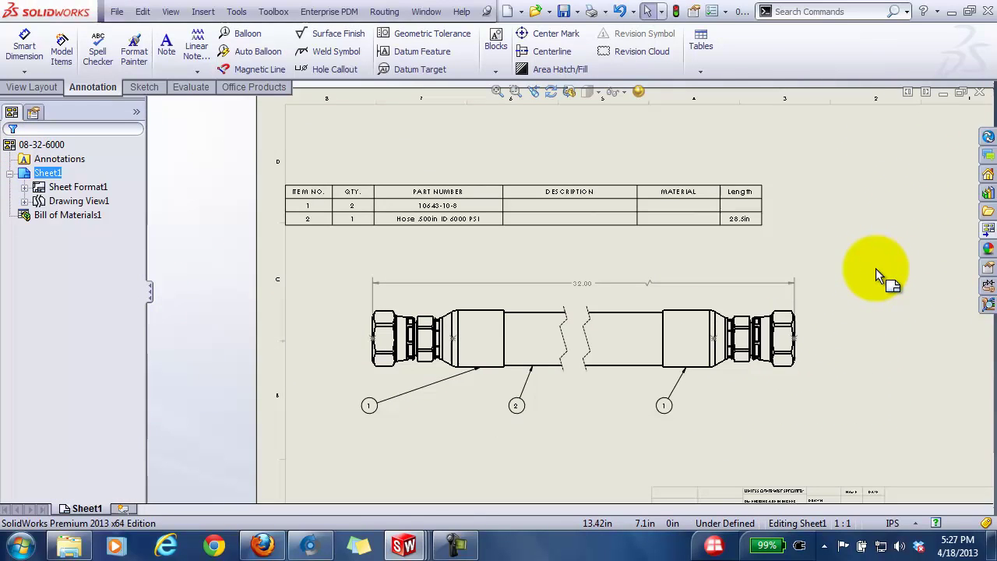